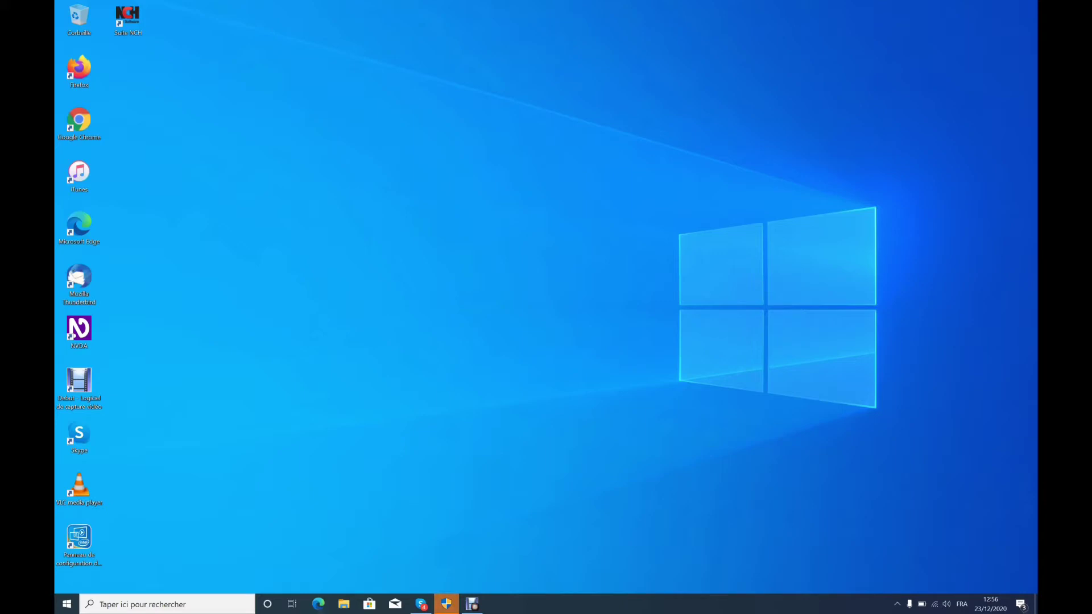
Search for the user profile folder by the first letters of its name and open its Documents folder.
key(super+d)
key(super)
text(mol)
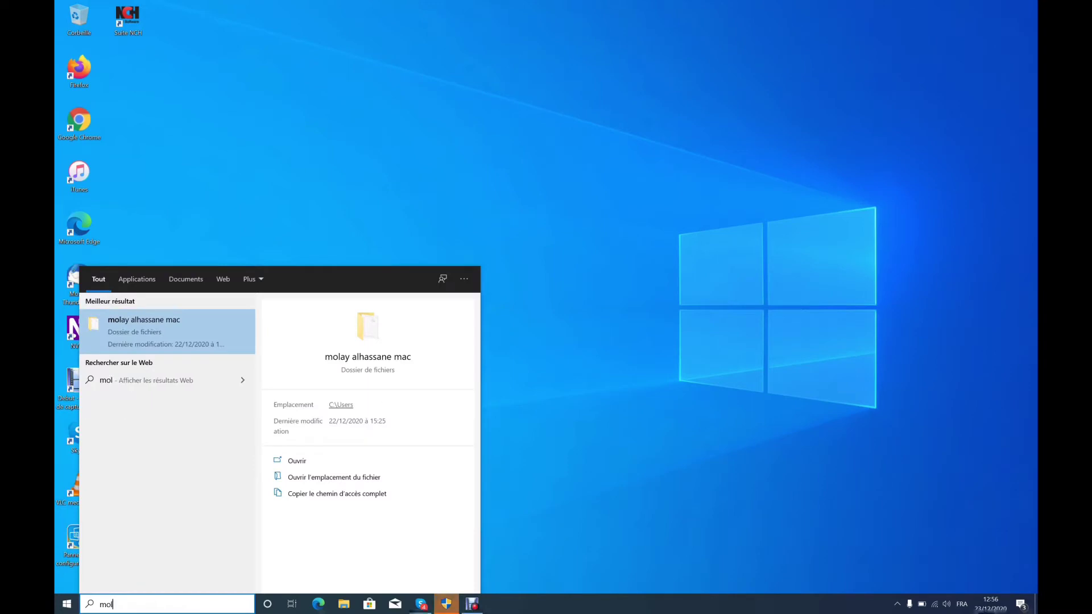
key(Return)
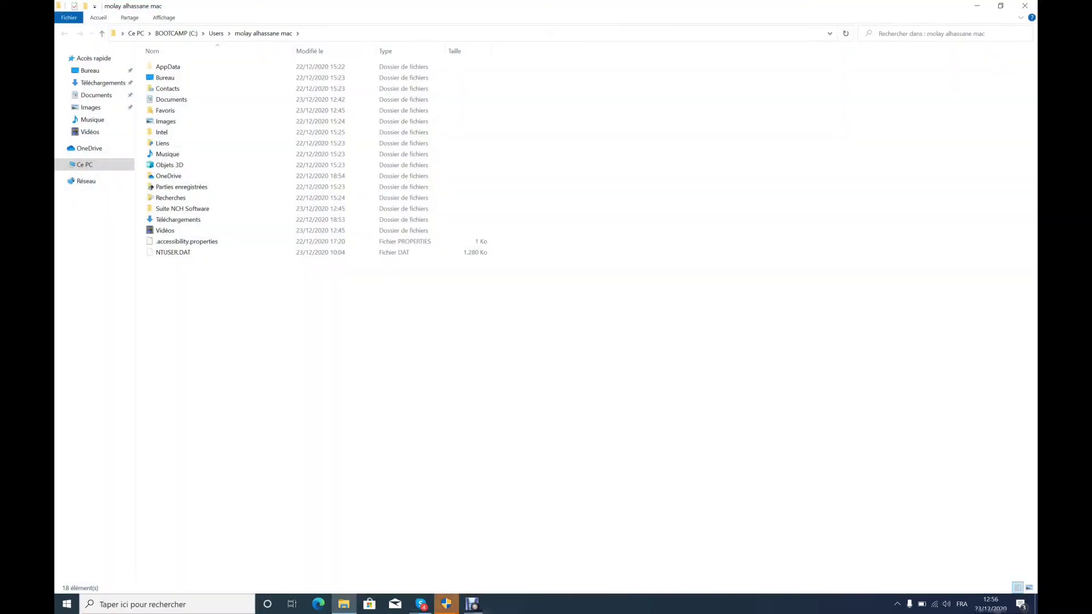
click(172, 99)
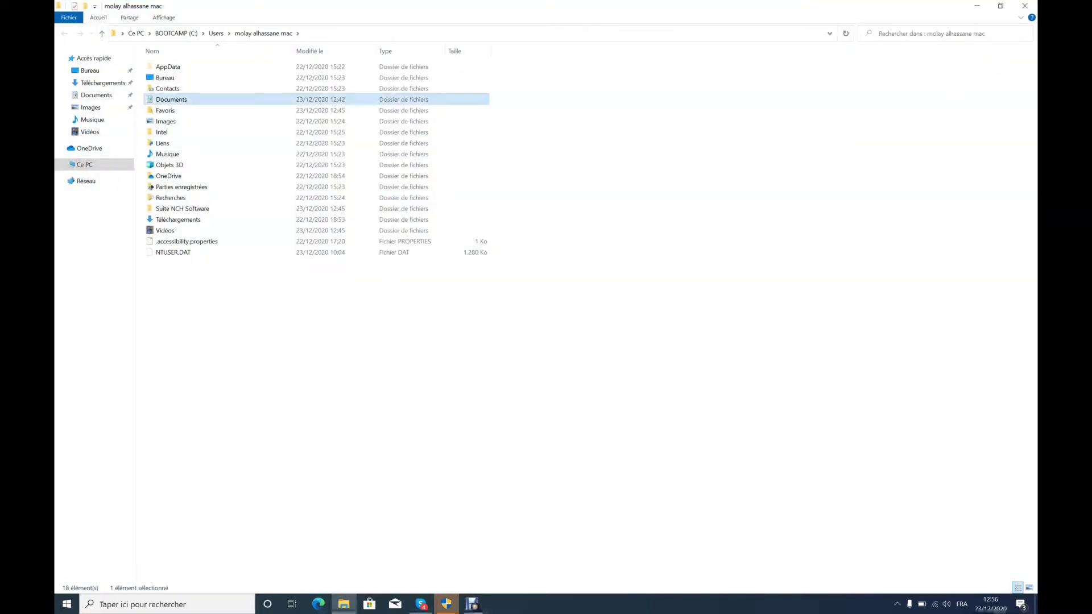
key(Return)
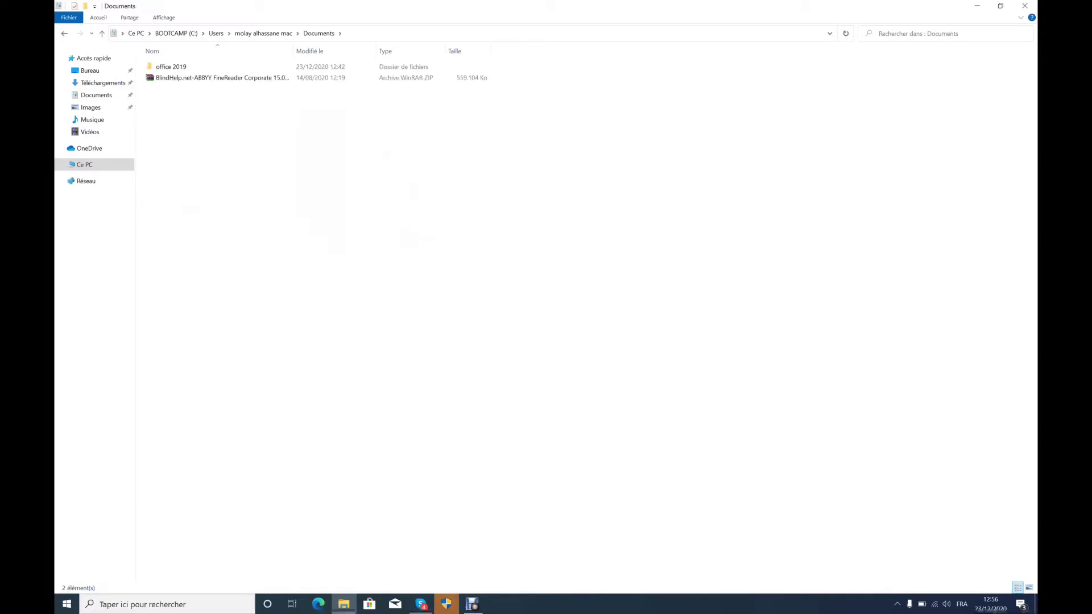
Open the BlindHelp.net-ABBYY FineReader Corporate 15.0.113.3886 zip archive in the Documents folder with WinRAR.
click(222, 77)
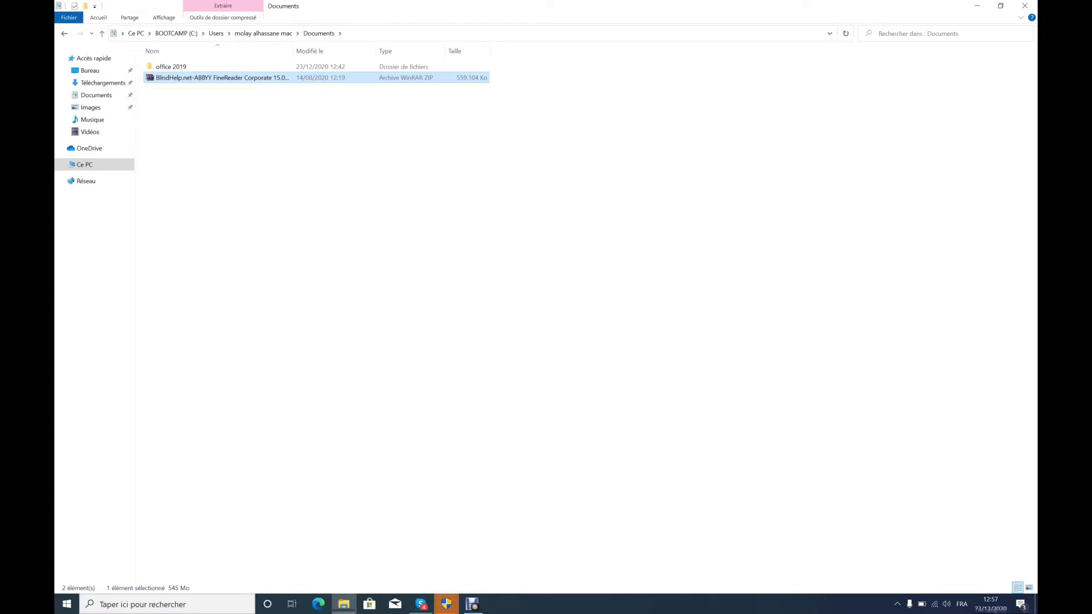
key(Return)
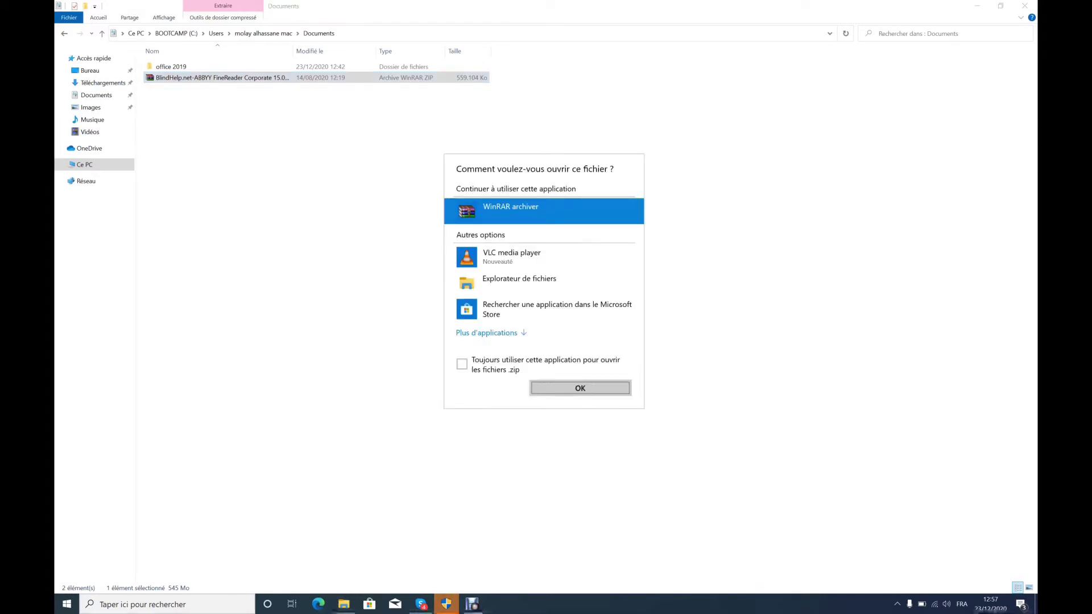
key(Return)
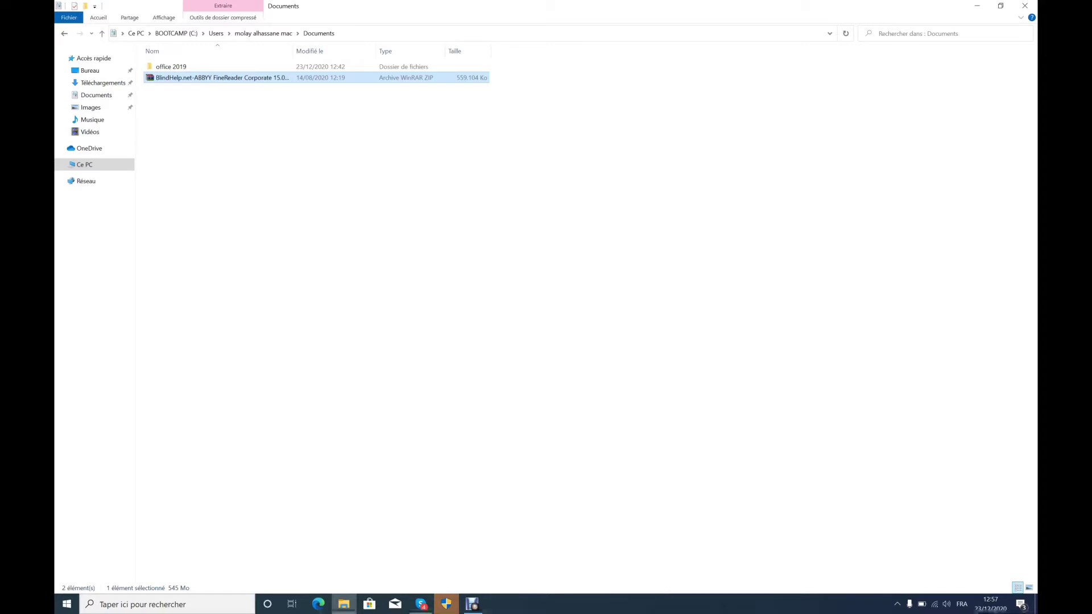
key(shift+F10)
key(Down)
key(Down)
key(Down)
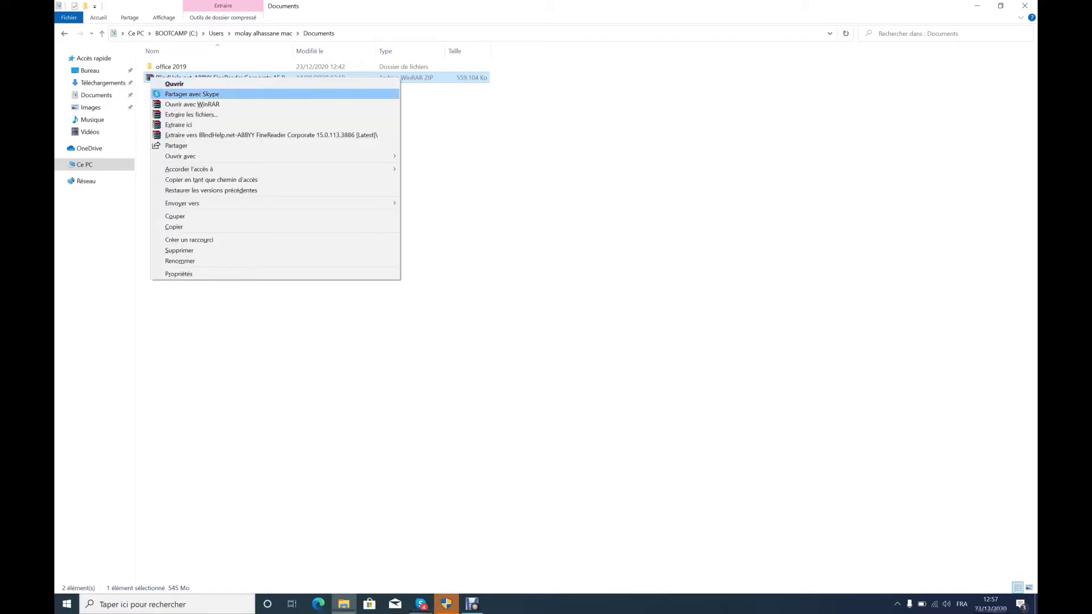
key(Down)
key(Up)
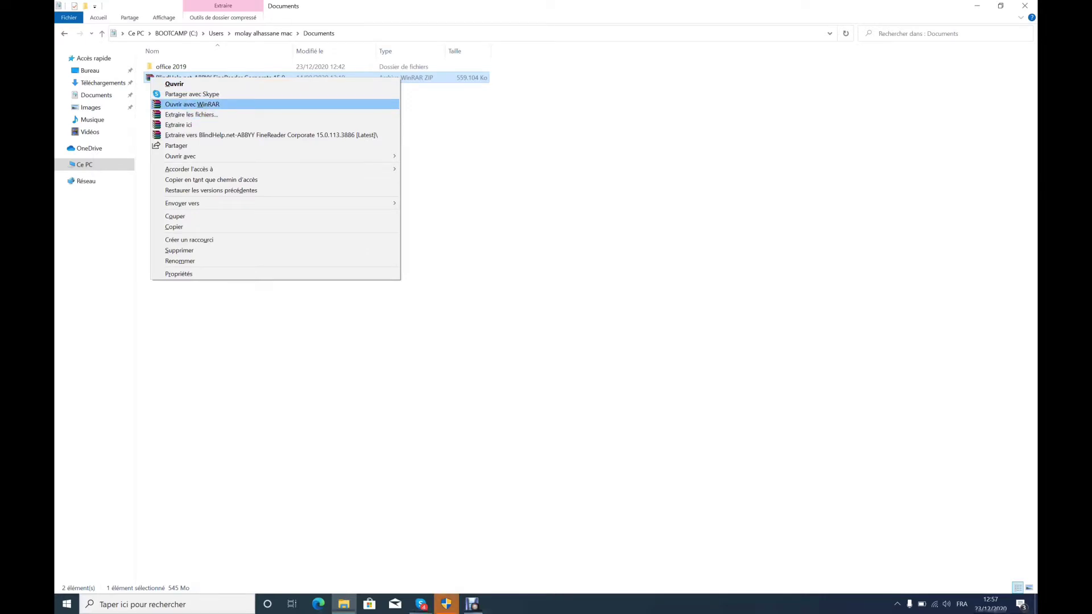
key(Return)
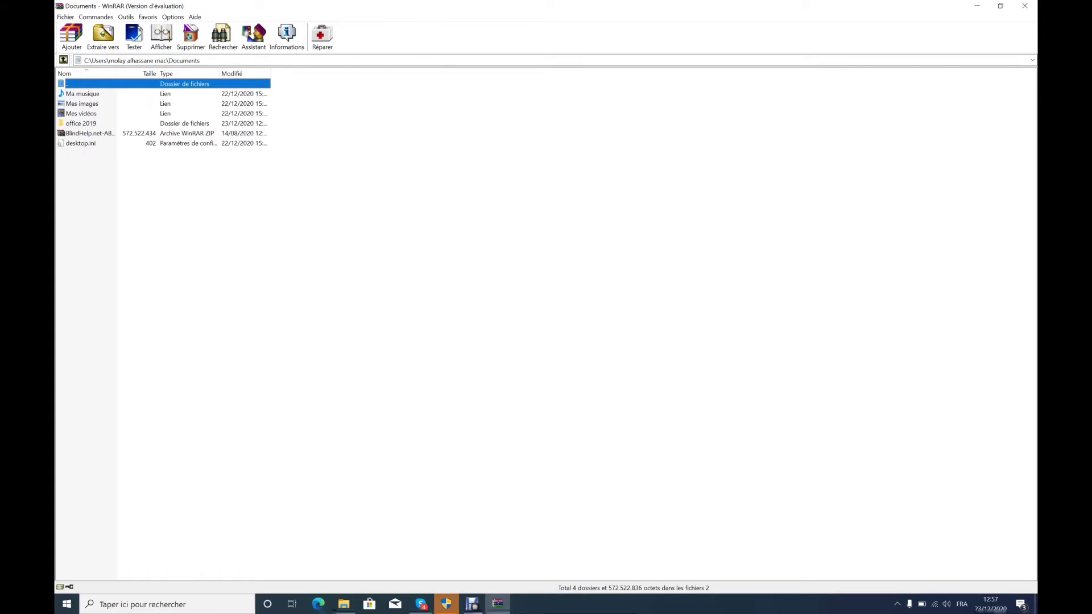
Enter the ABBYY FineReader Corporate zip archive from the Documents listing and open the folder inside it.
key(Down)
key(Up)
key(Down)
key(Down)
key(Down)
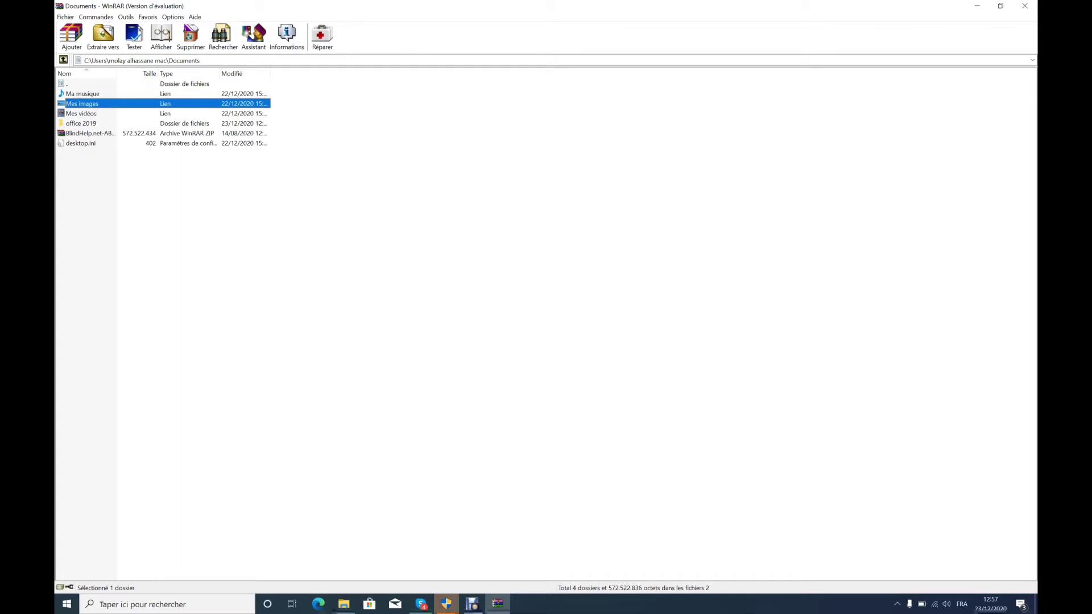
key(Down)
key(Down)
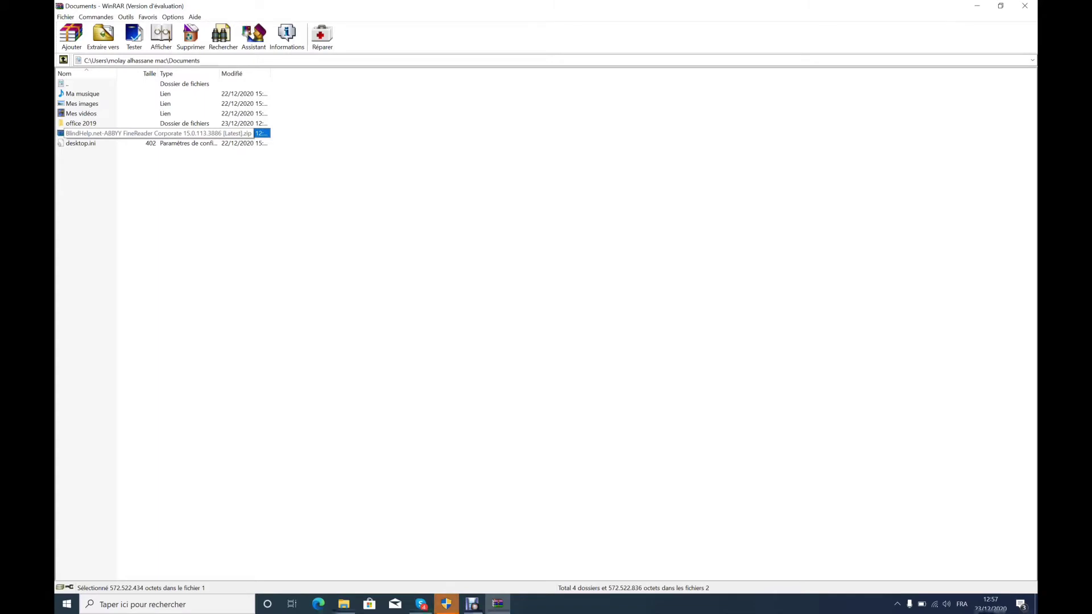
key(Return)
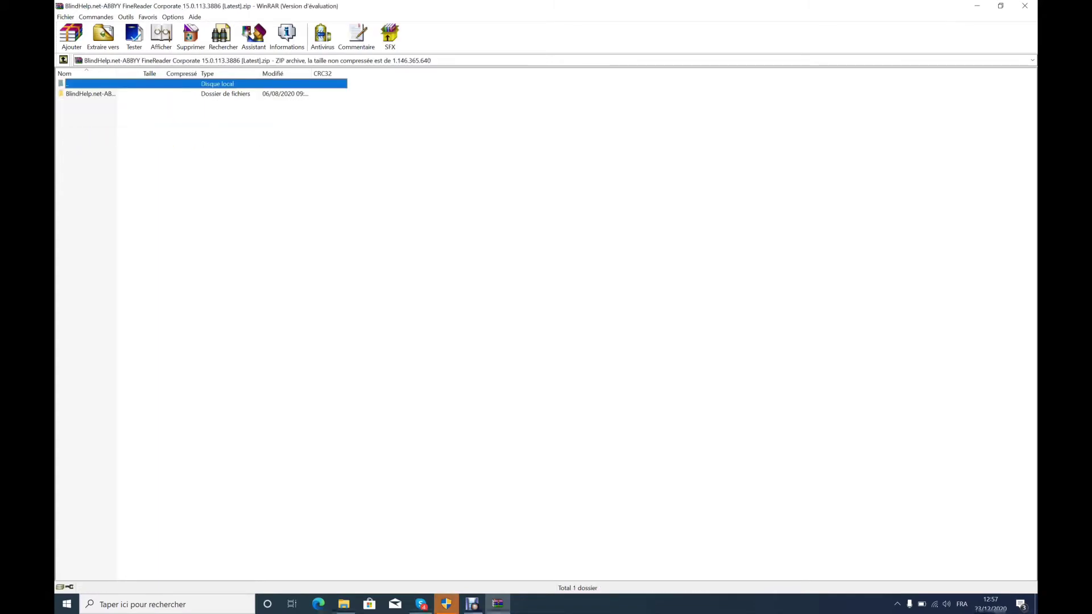
click(90, 93)
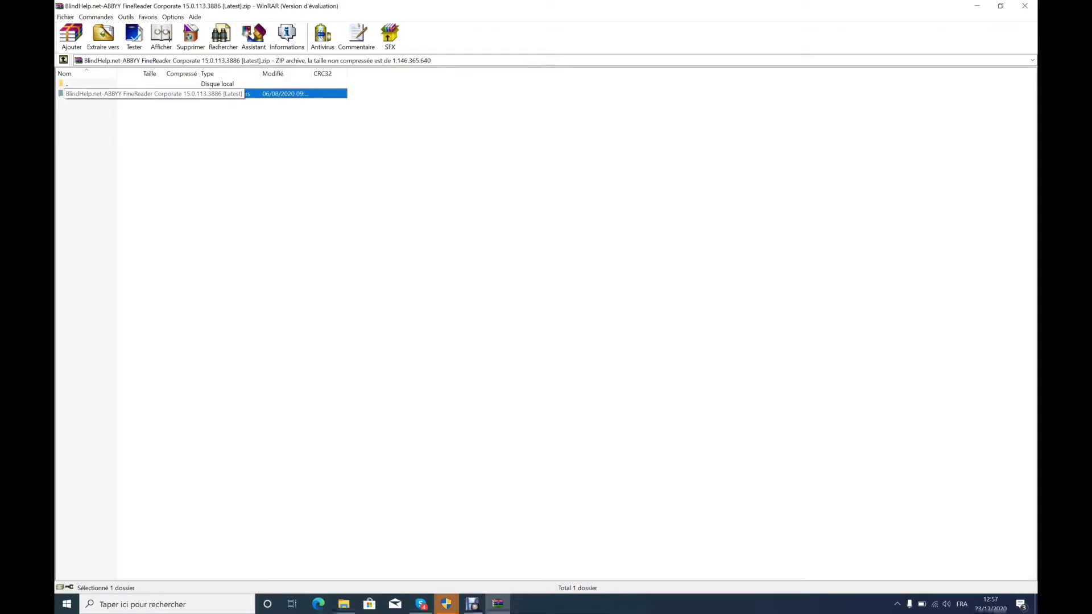
key(Return)
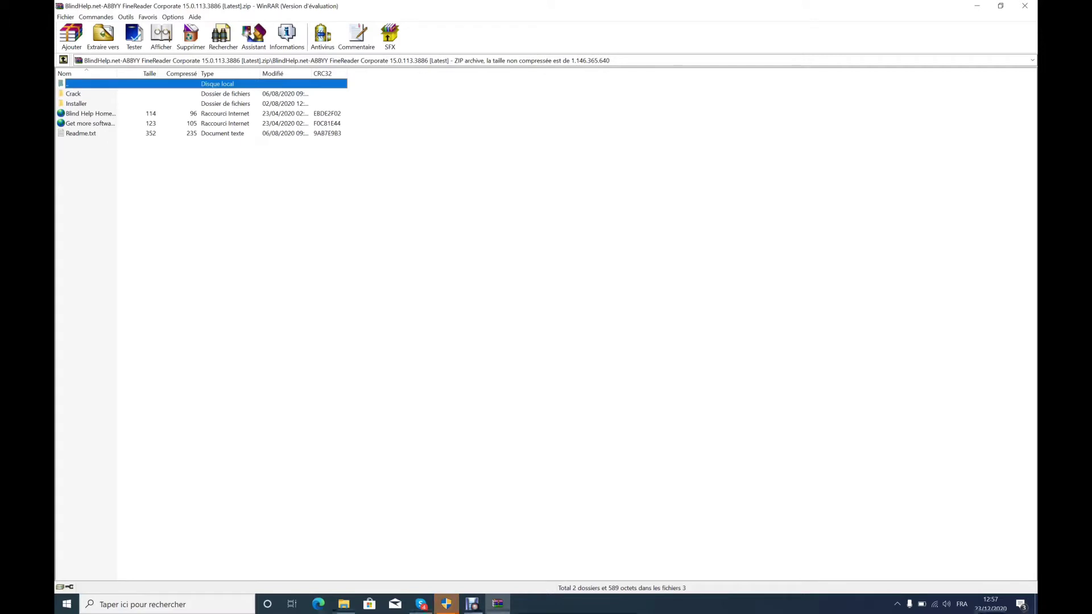
Look through the Crack, Installer and Blind Help entries and open the Installer folder.
click(73, 93)
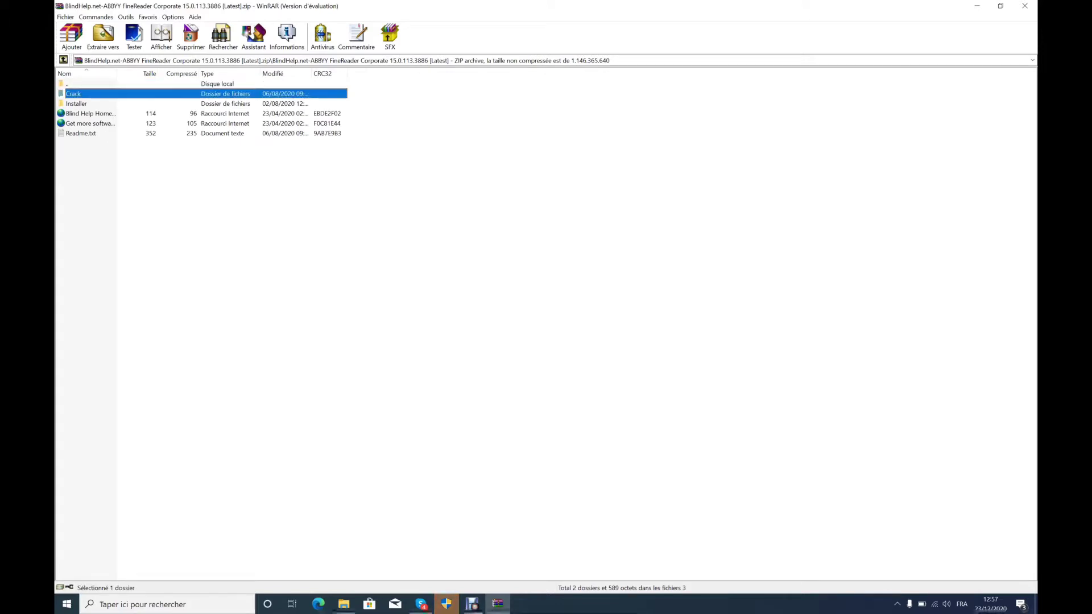
click(77, 103)
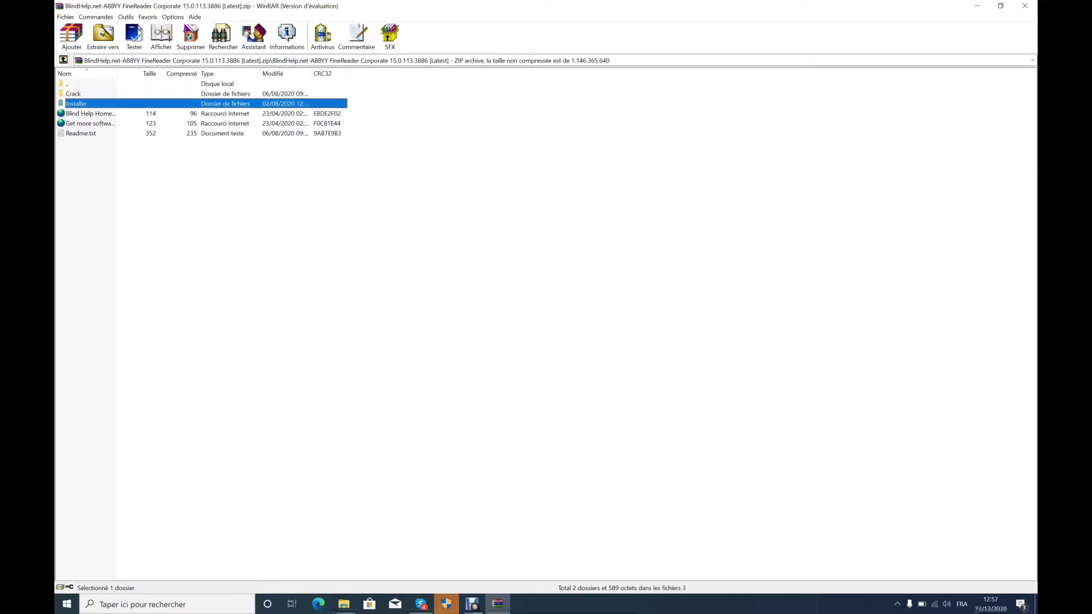
click(91, 113)
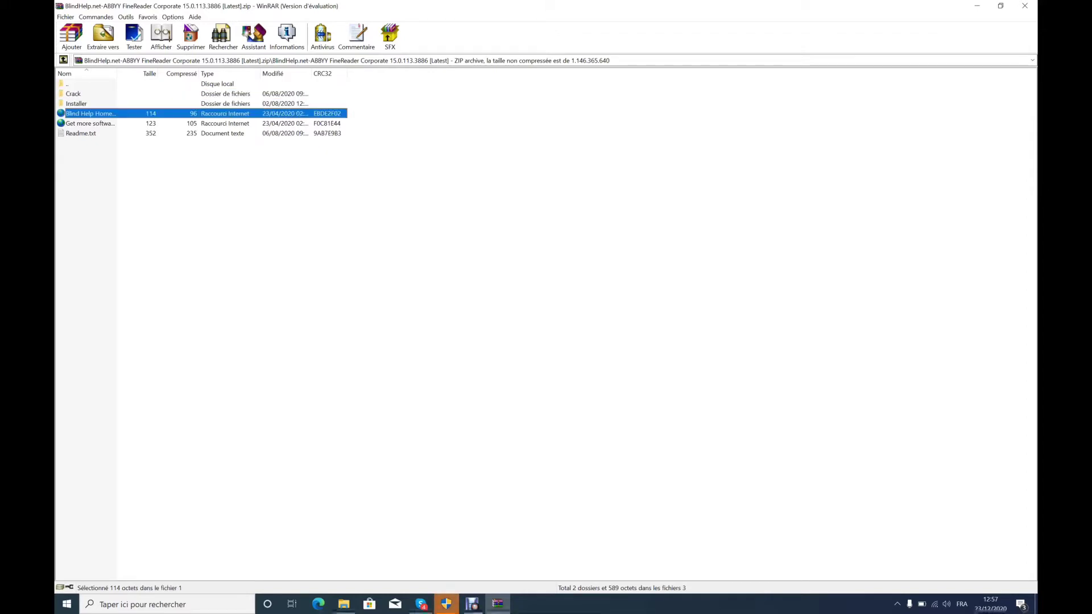
click(76, 103)
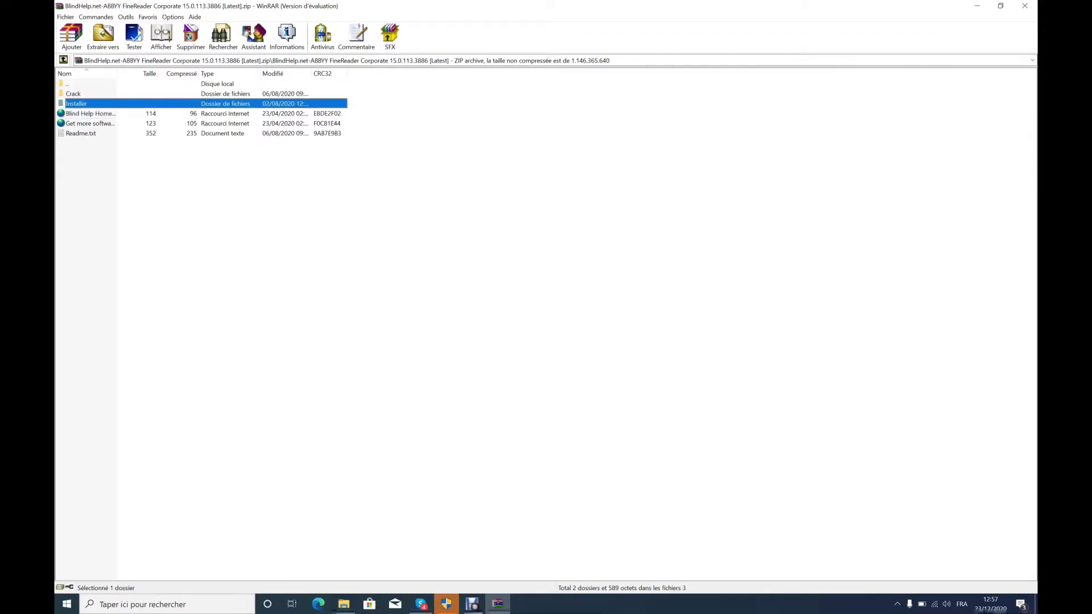
key(Return)
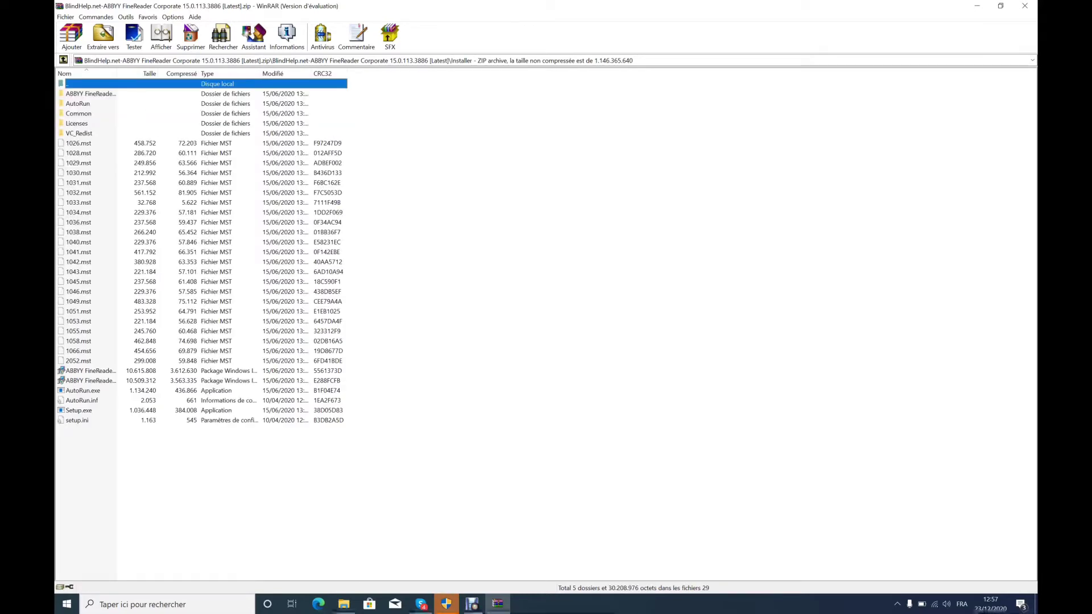
Browse the Installer folder's contents and run Setup.exe from it.
key(Down)
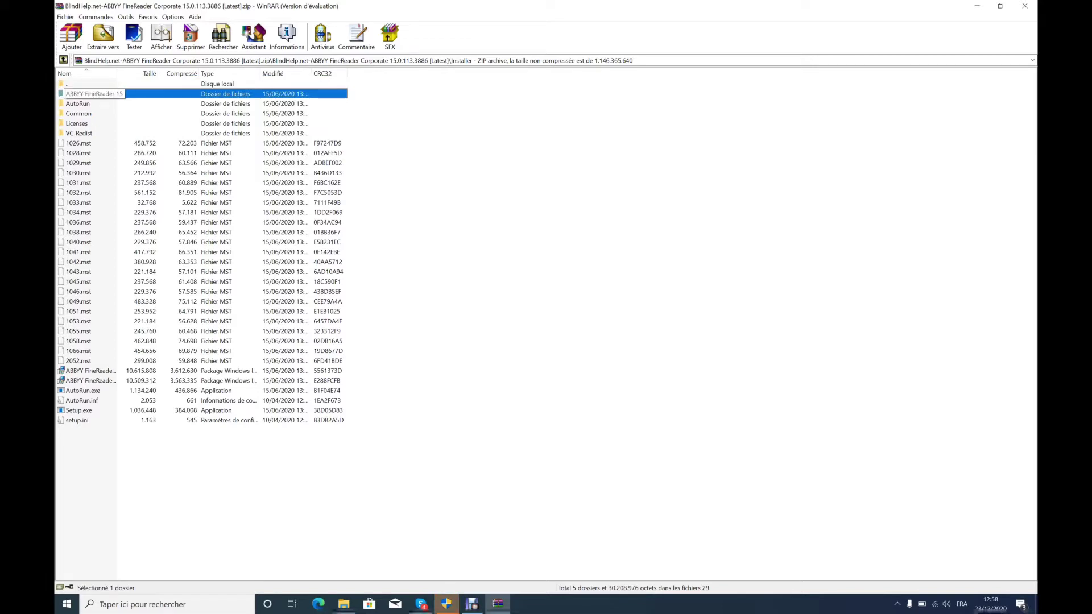
key(Down)
key(Down)
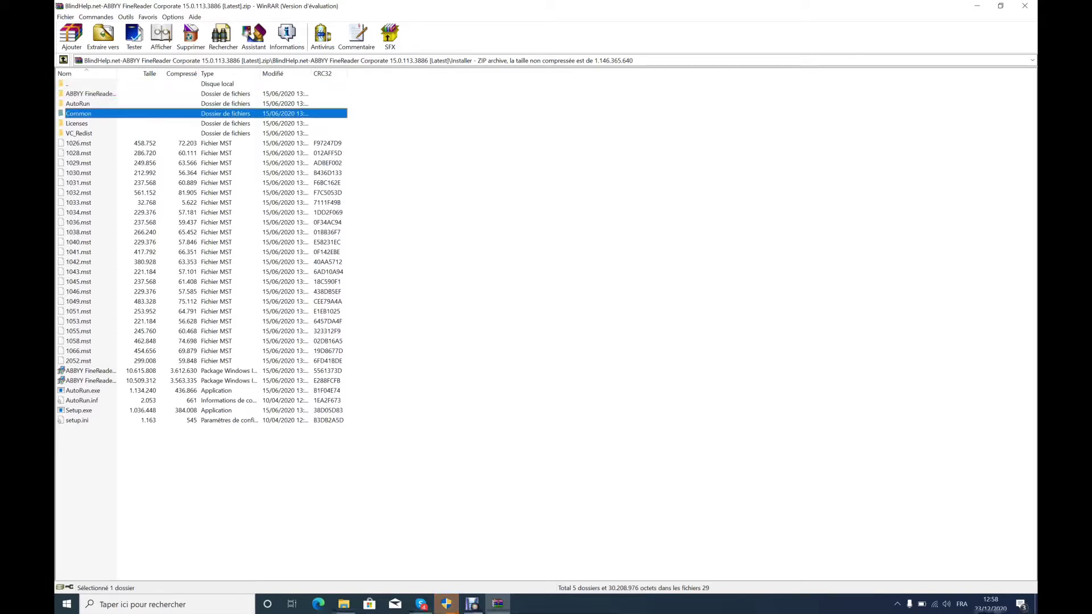
key(Down)
key(Down)
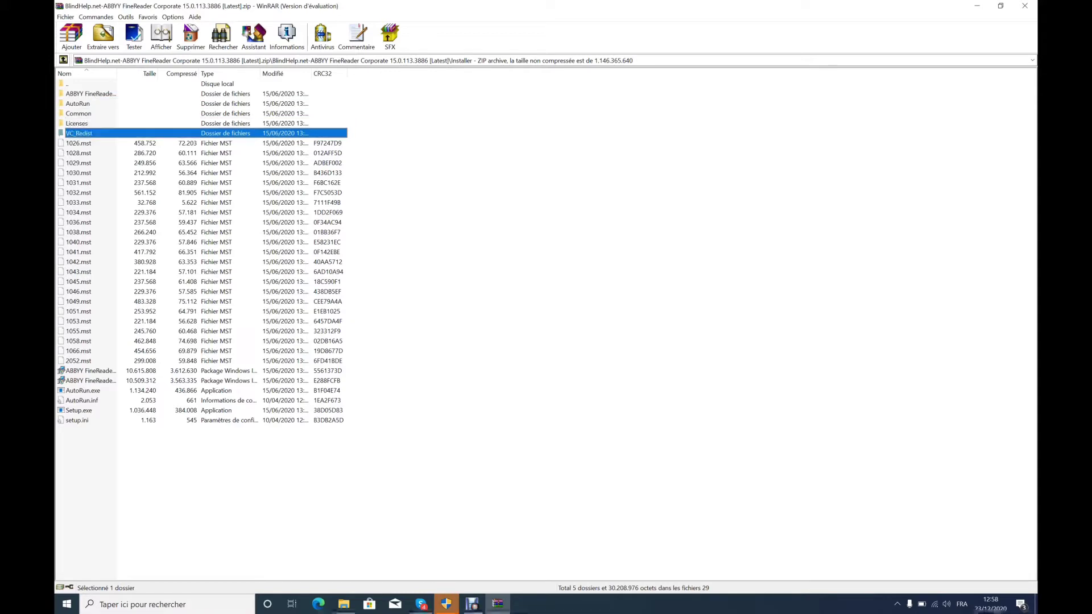
key(Down)
key(Up)
key(Up)
key(Up)
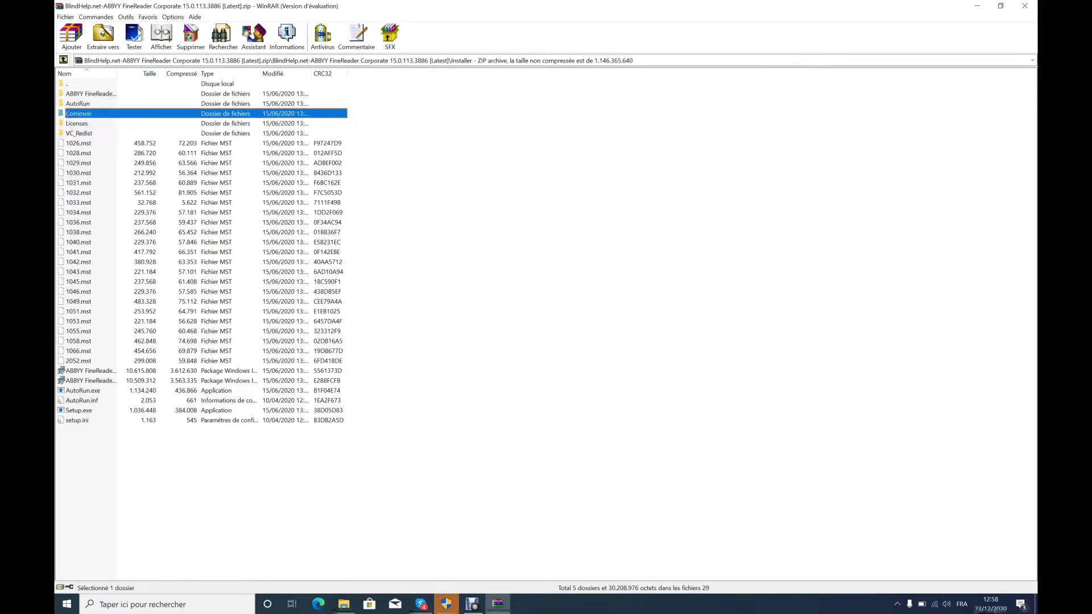
key(Up)
key(Up)
key(s)
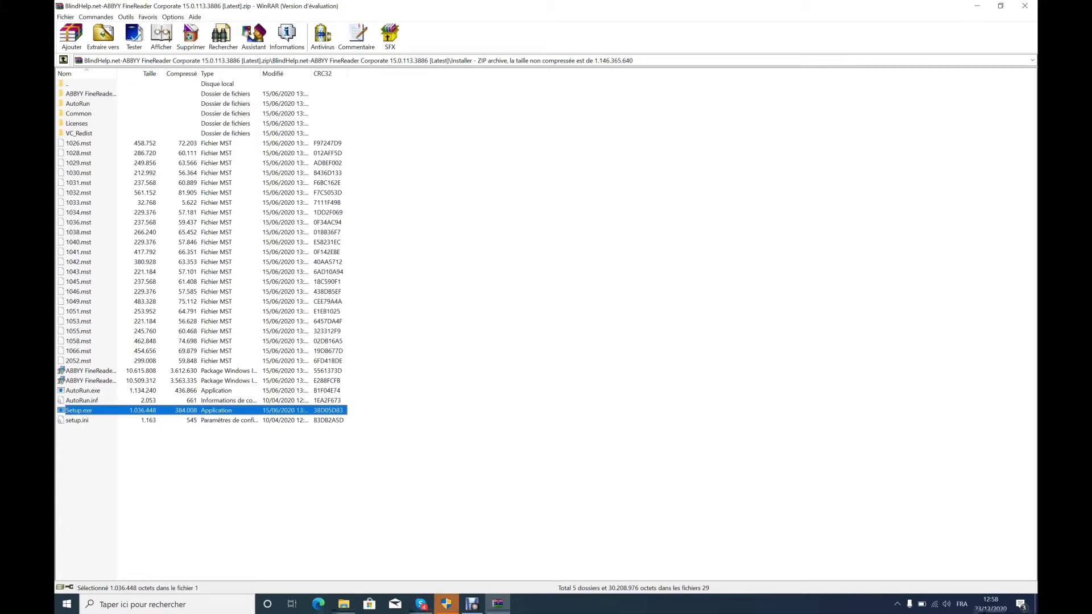
key(Return)
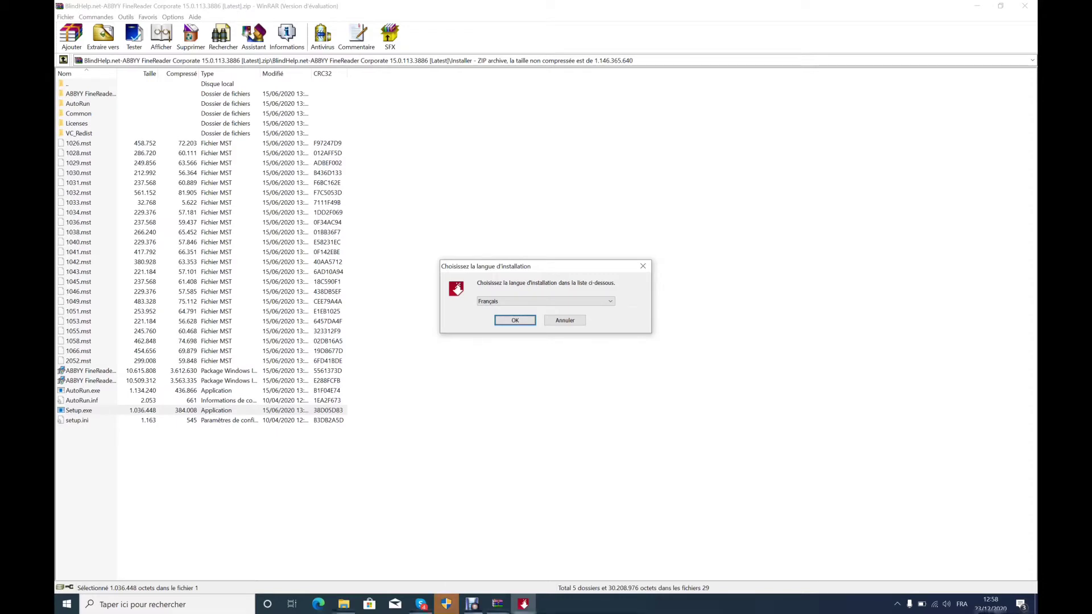
Confirm Français as the installation language.
key(Tab)
key(shift+Tab)
key(Return)
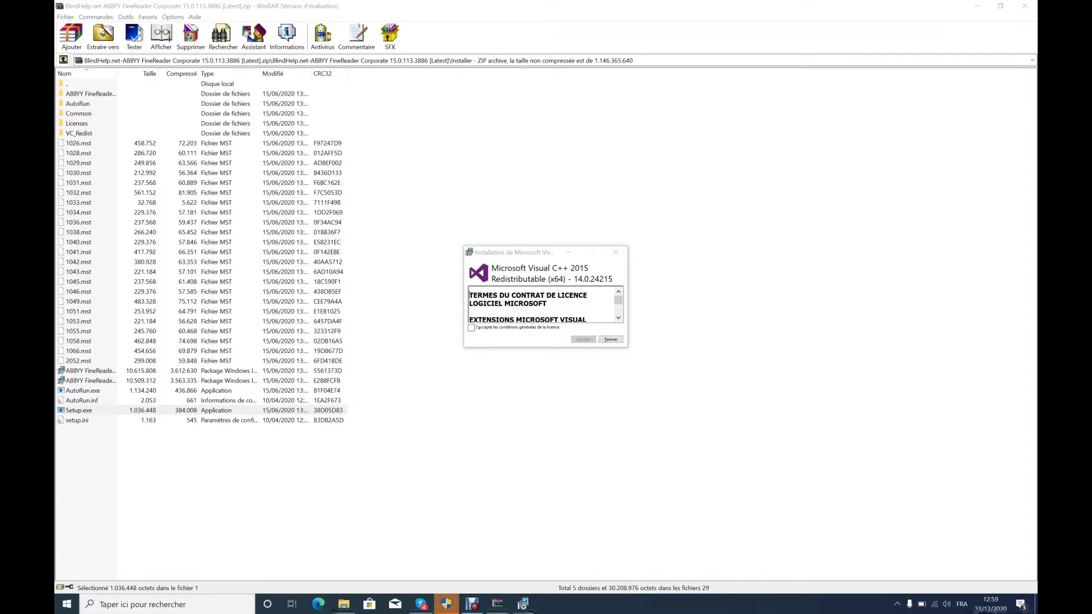
Switch to the Microsoft Visual C++ 2015 Redistributable (x64) installer window.
key(alt+Tab)
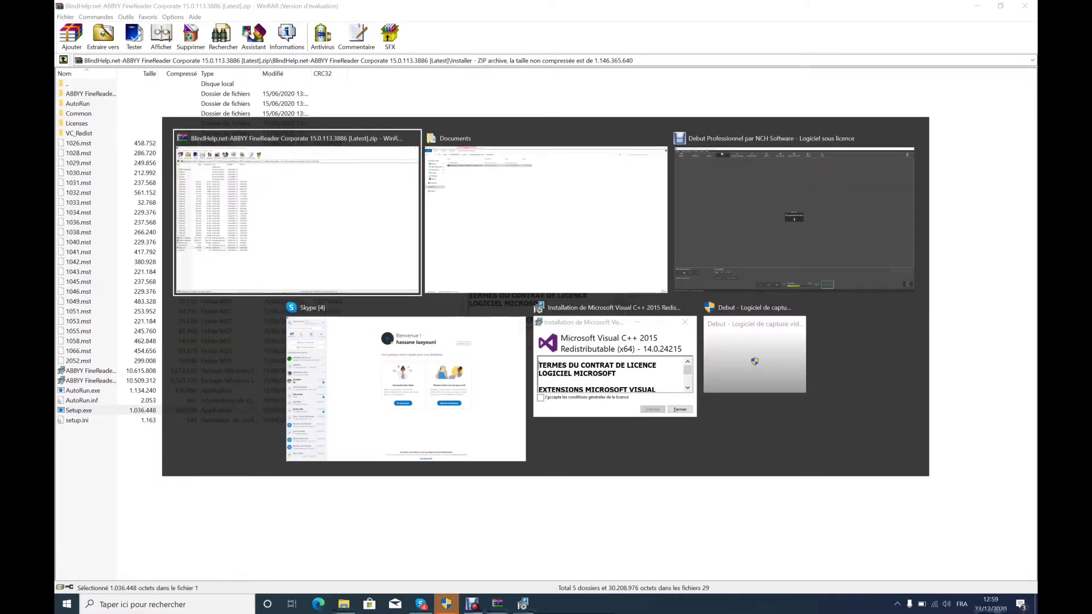
key(alt+Tab)
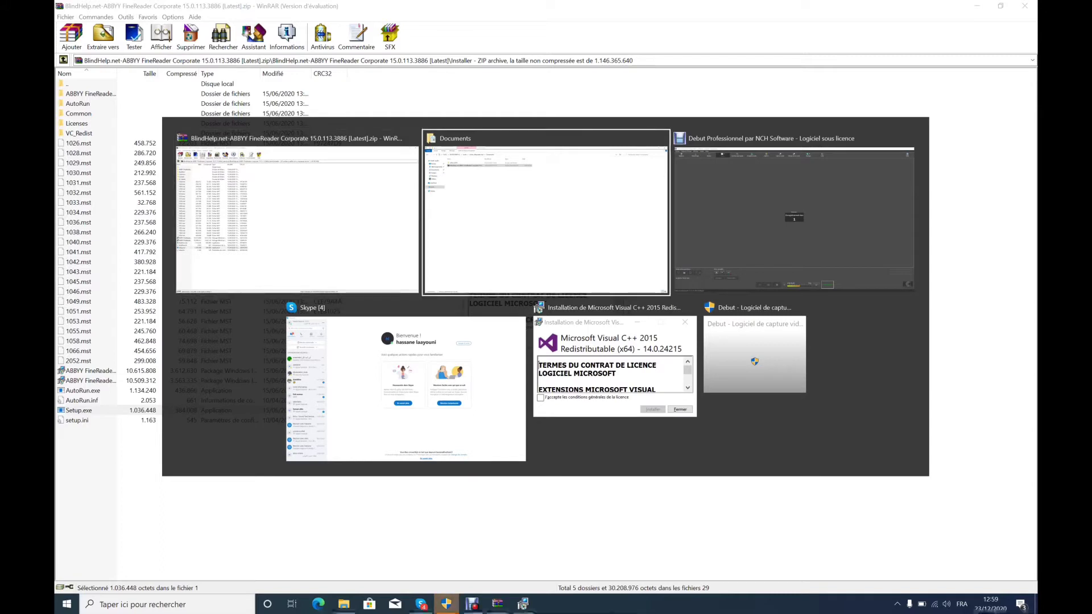
key(alt+Tab)
key(alt+Tab)
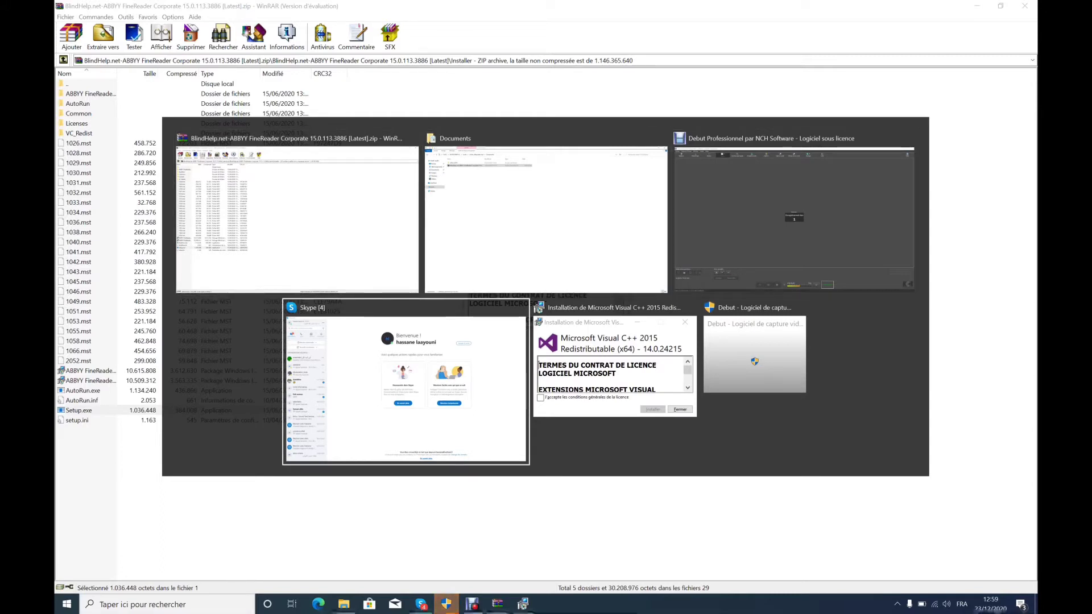
key(alt+Tab)
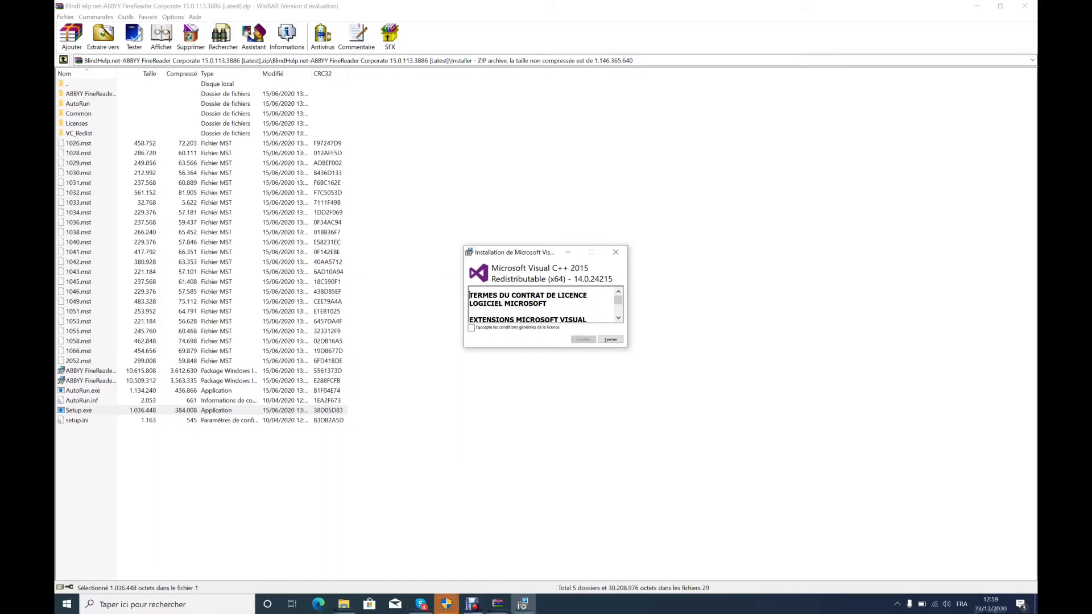
Accept the licence terms, install the Microsoft Visual C++ 2015 Redistributable (x64), and close its installer.
key(Tab)
key(shift+Tab)
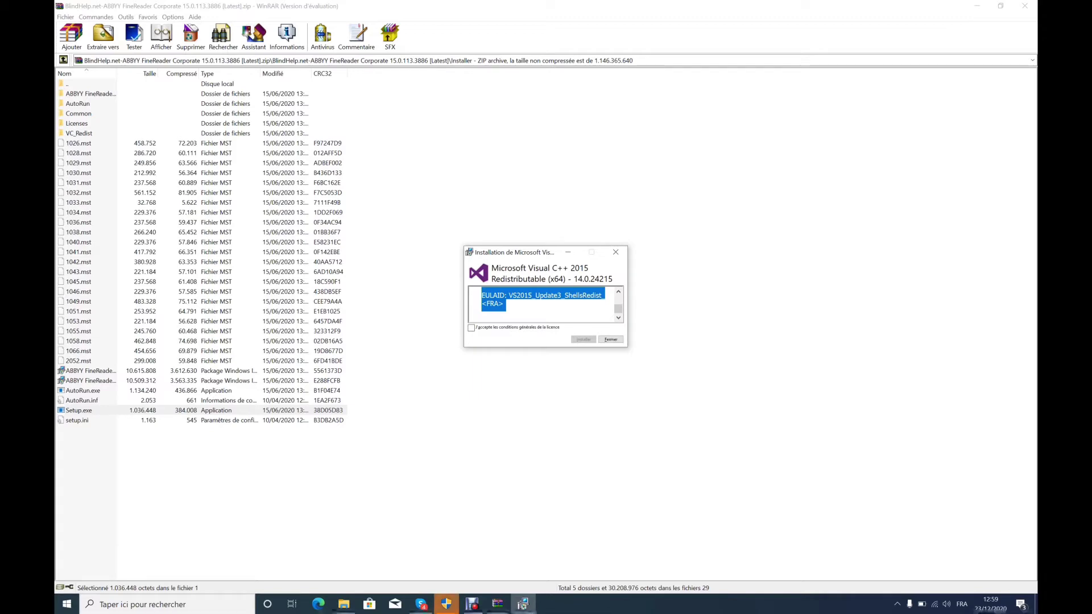
key(Tab)
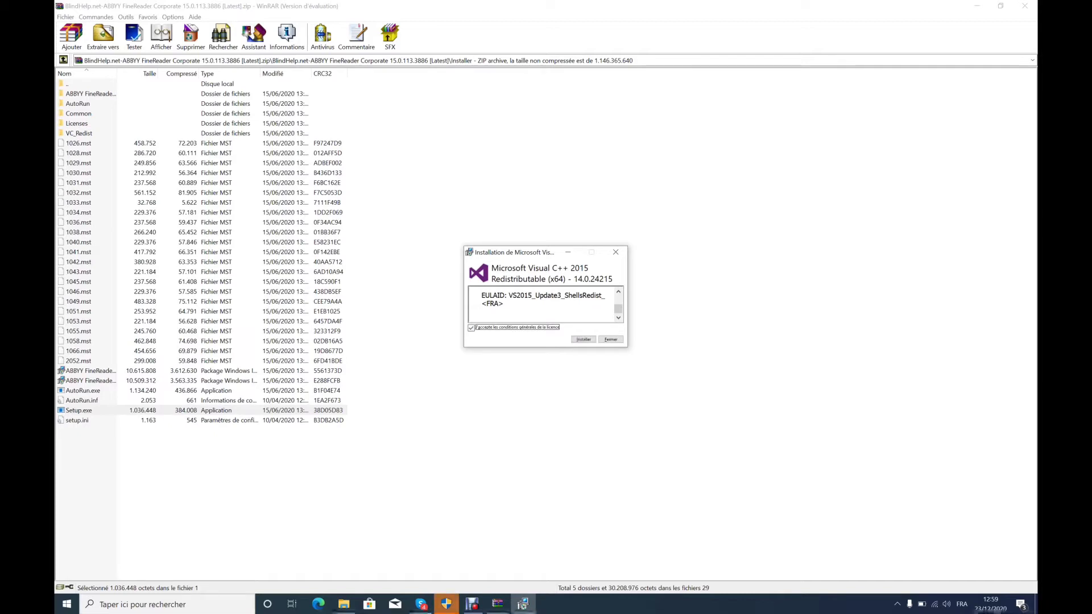
key(space)
key(Return)
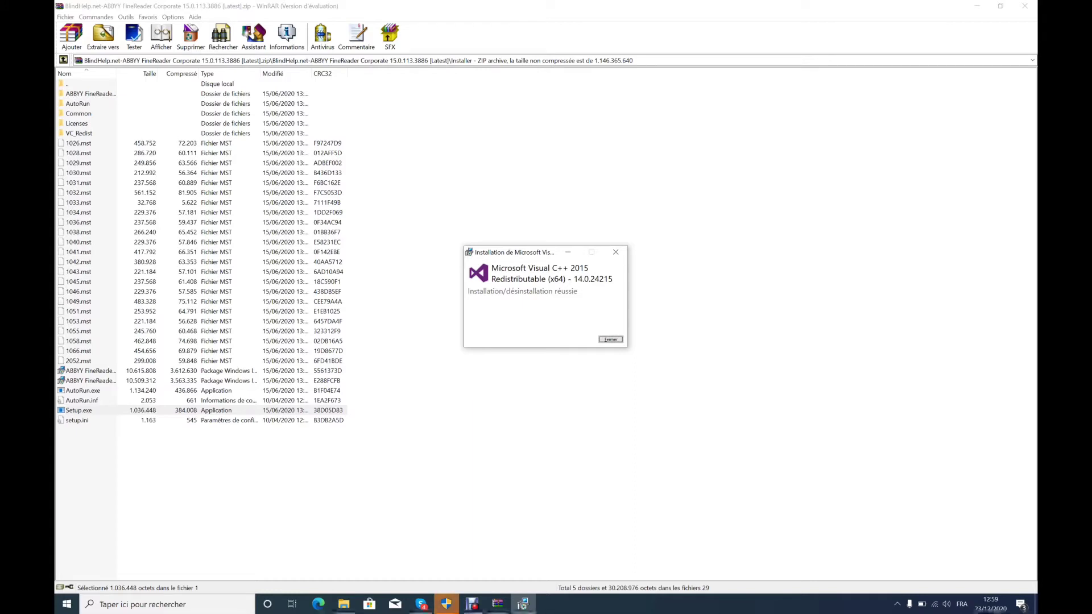
key(Return)
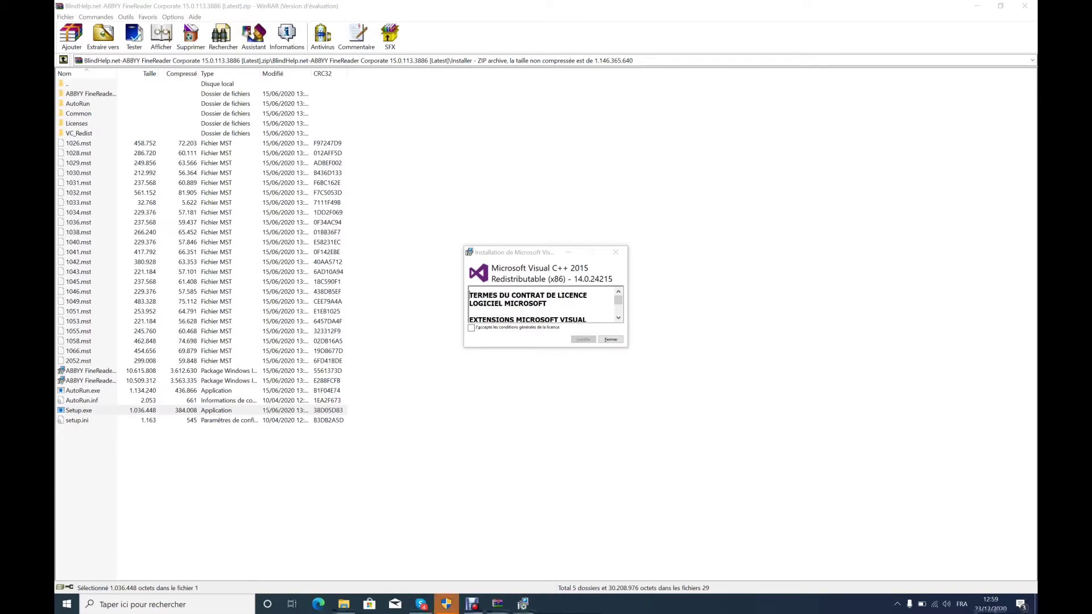
Switch to the Microsoft Visual C++ 2015 Redistributable (x86) installer window.
key(alt+Tab)
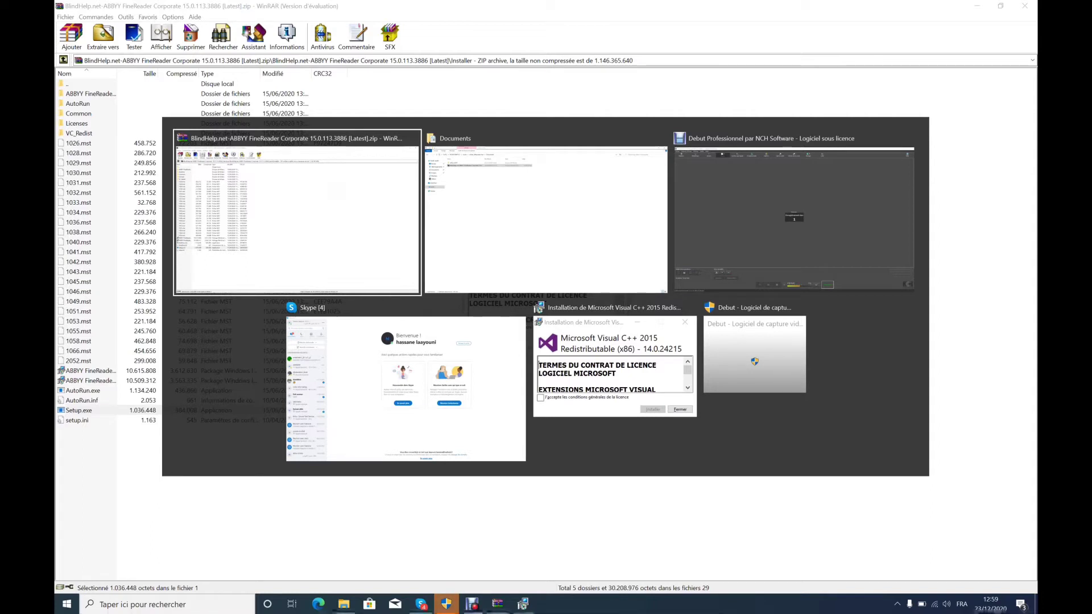
key(Tab)
key(Tab)
key(Tab)
key(Tab)
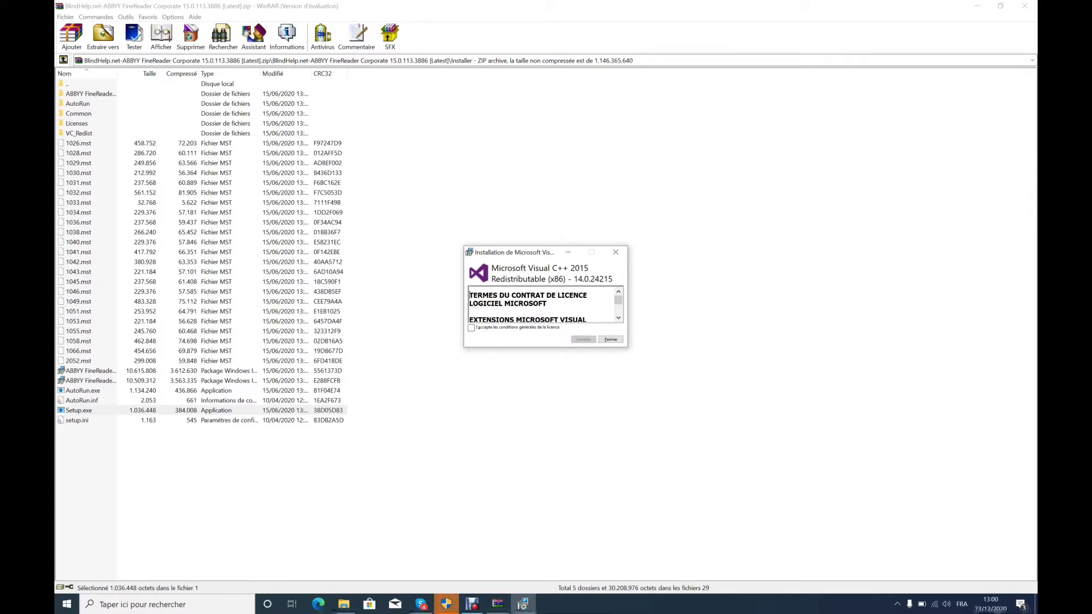
Accept the licence terms, install the Microsoft Visual C++ 2015 Redistributable (x86), and close its installer.
key(Tab)
key(Tab)
key(Tab)
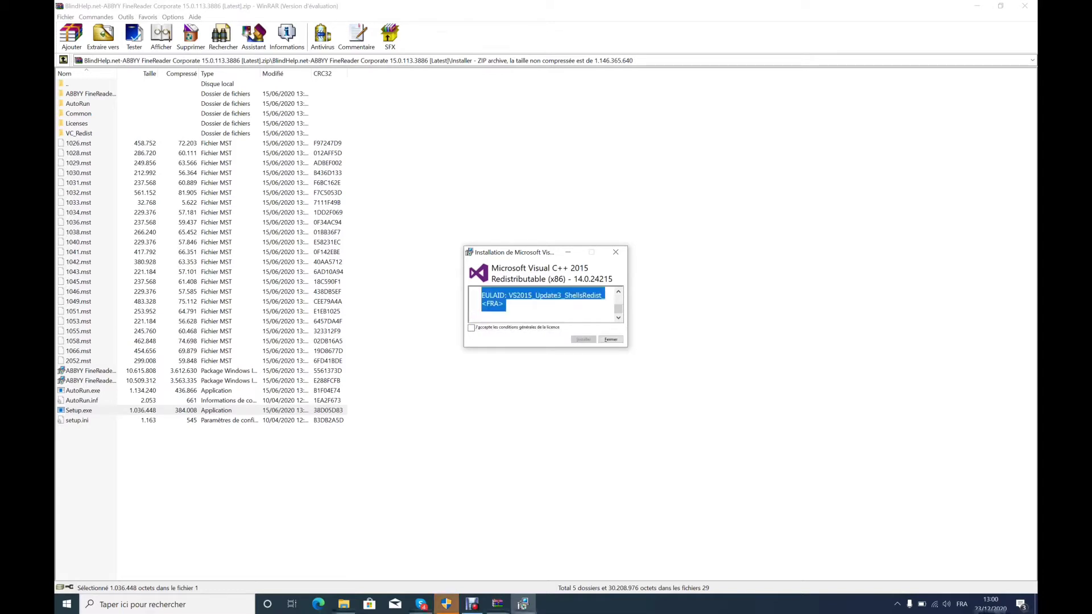
key(Tab)
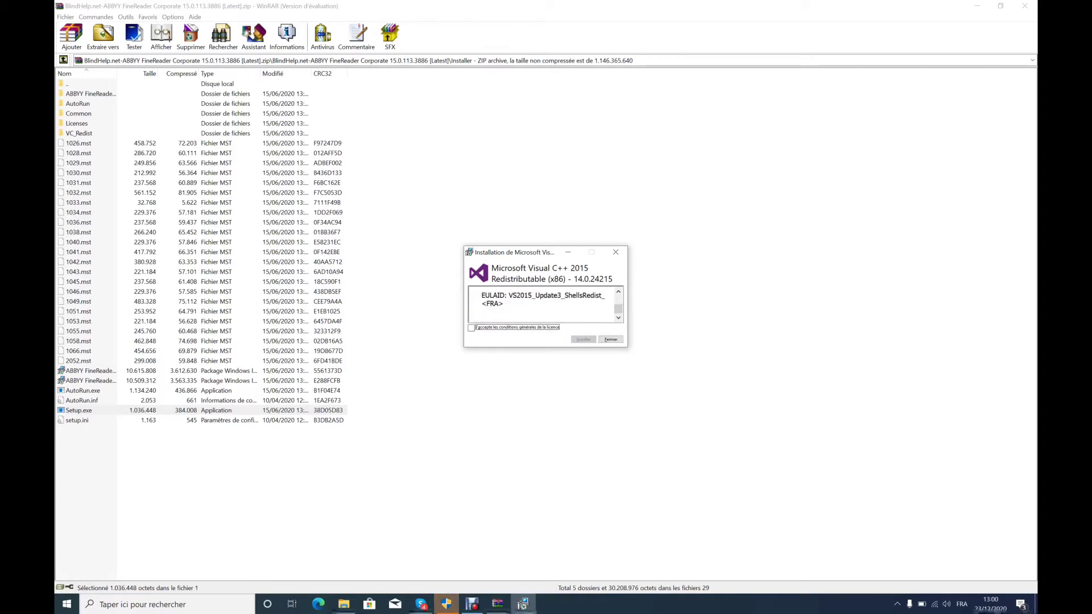
key(space)
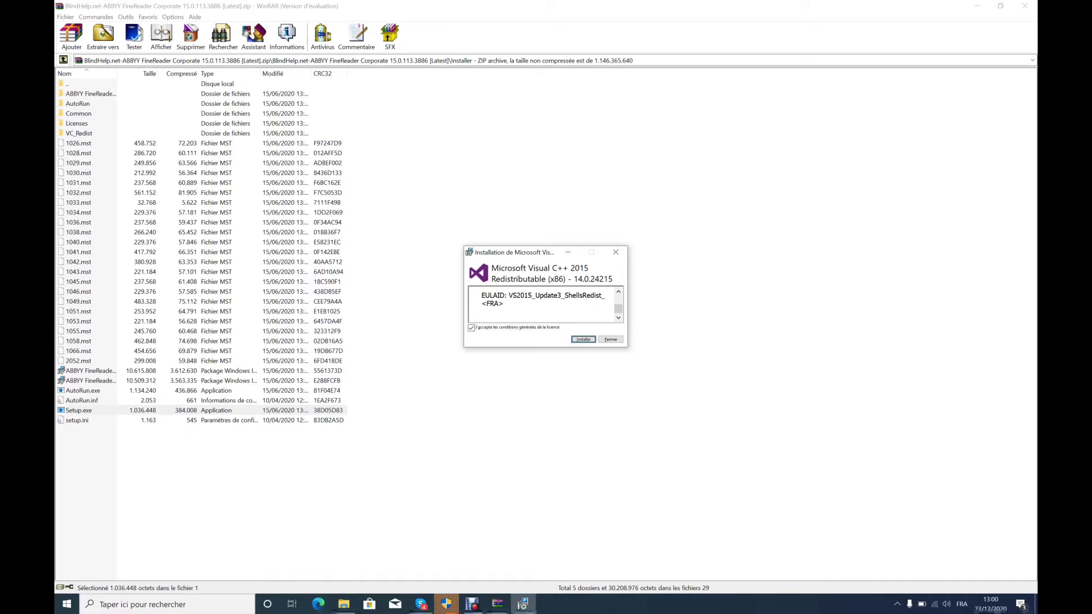
key(Tab)
key(shift+Tab)
key(Return)
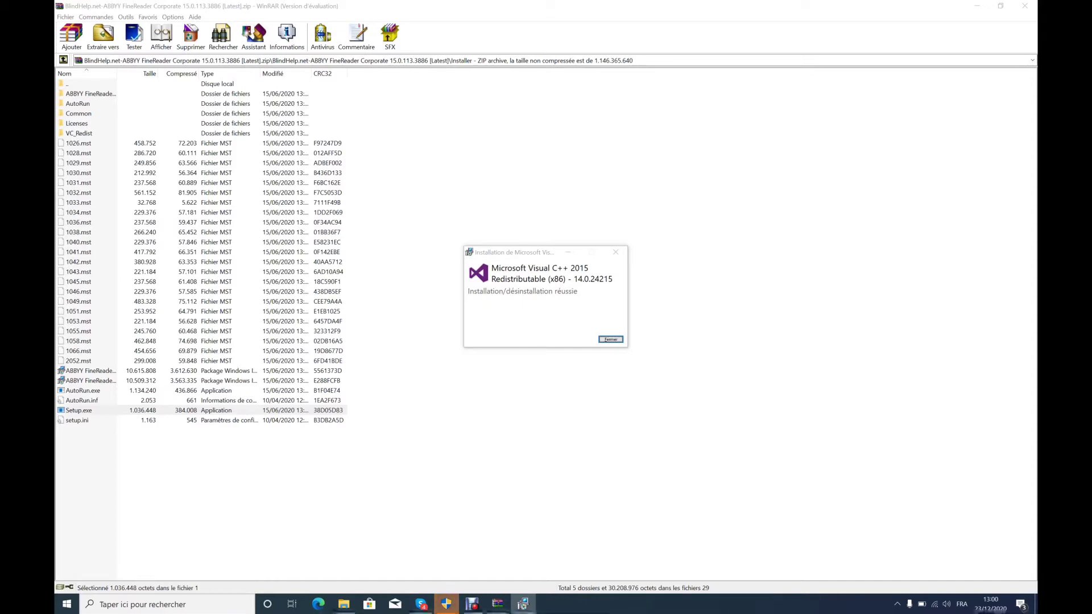
key(super)
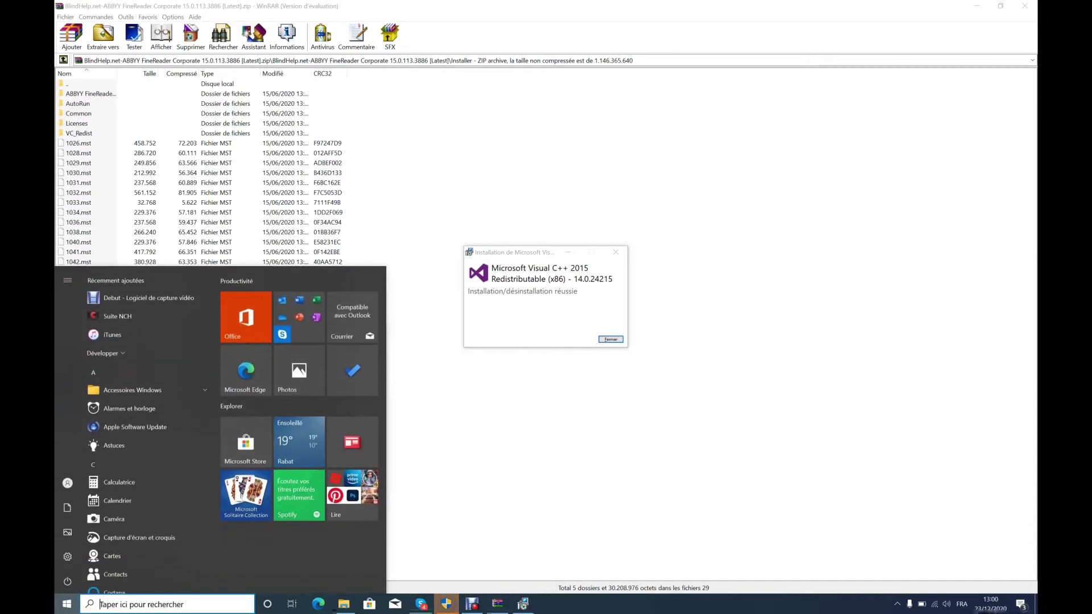
key(Escape)
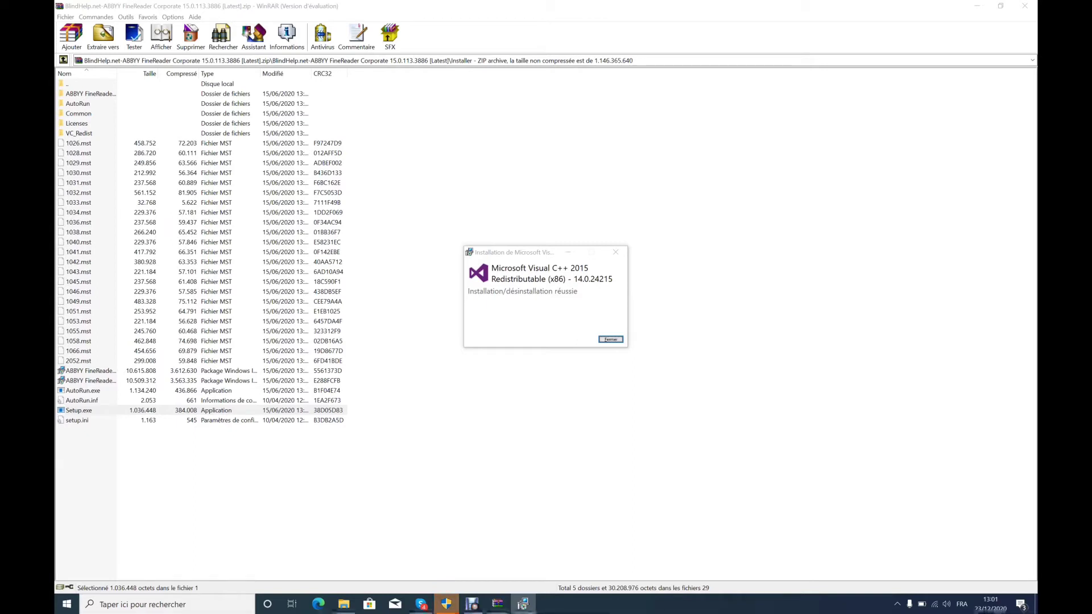
key(Return)
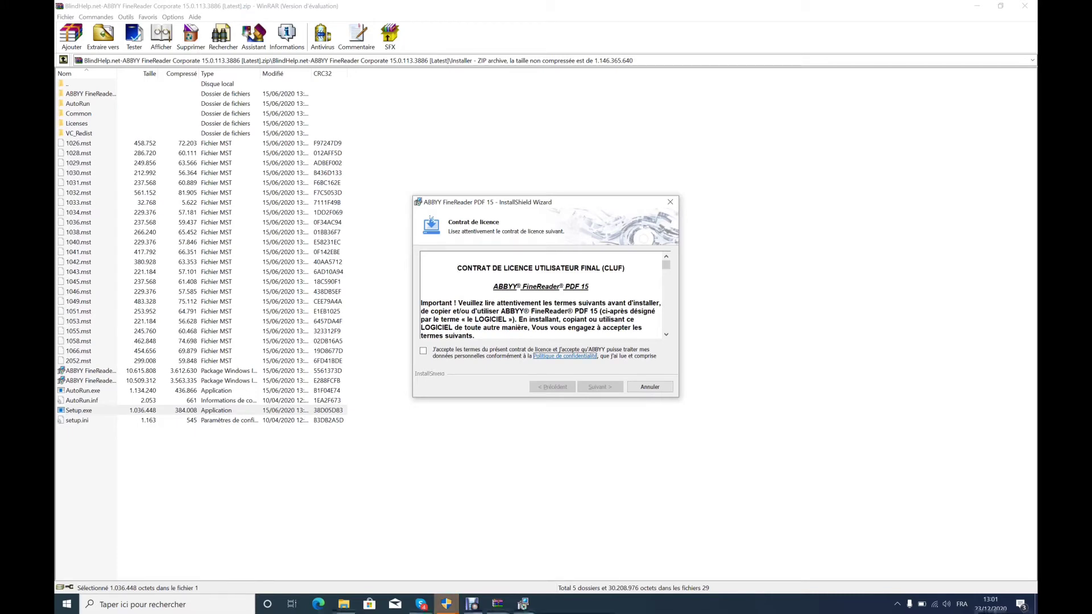
Accept the ABBYY FineReader PDF 15 licence agreement and proceed with the Standard installation type.
key(space)
key(Tab)
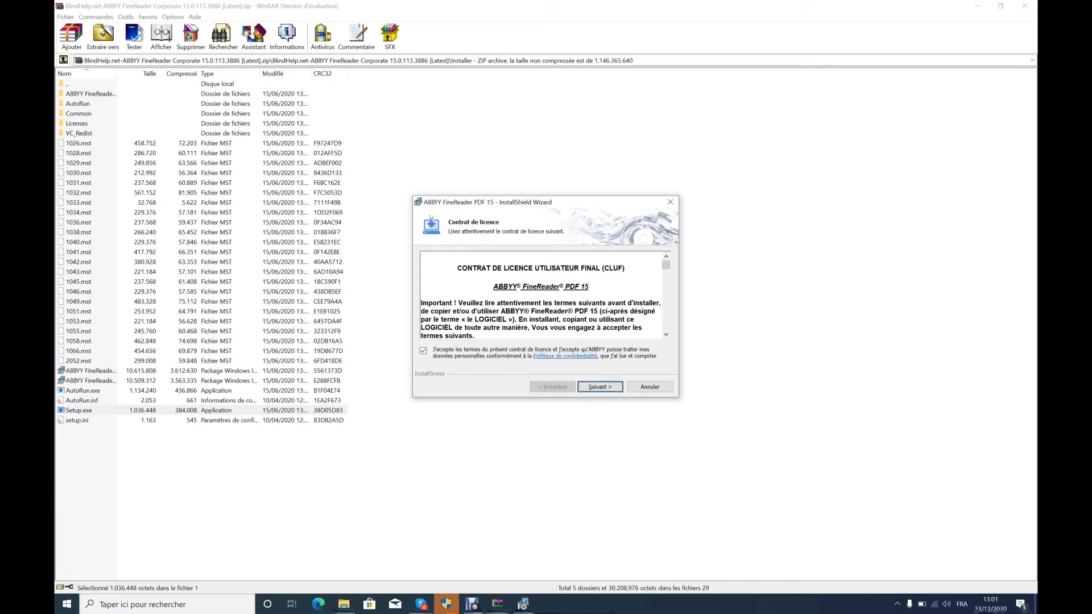
key(Return)
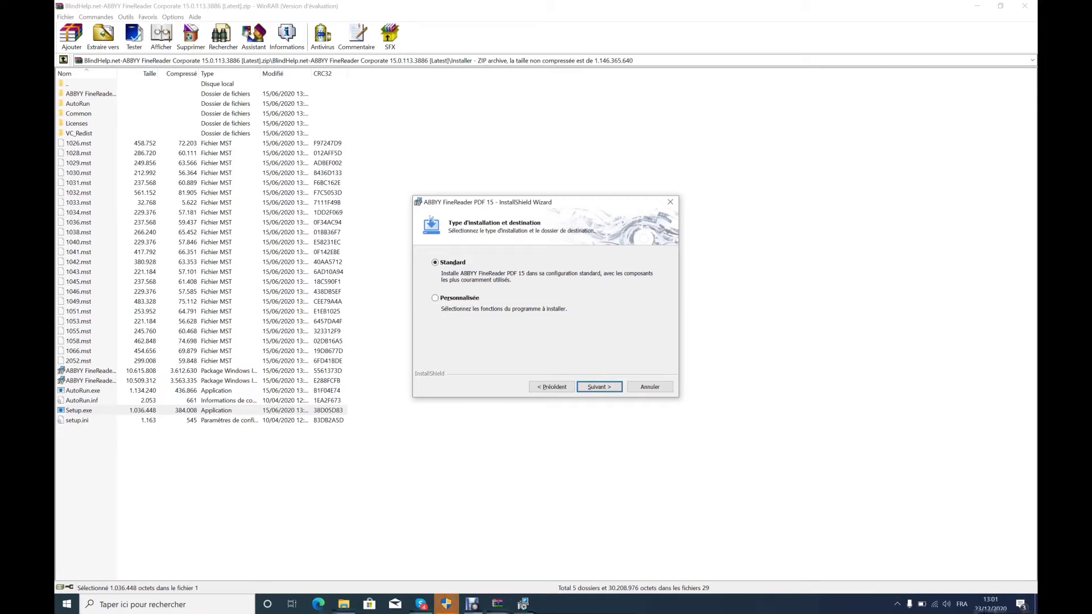
key(Tab)
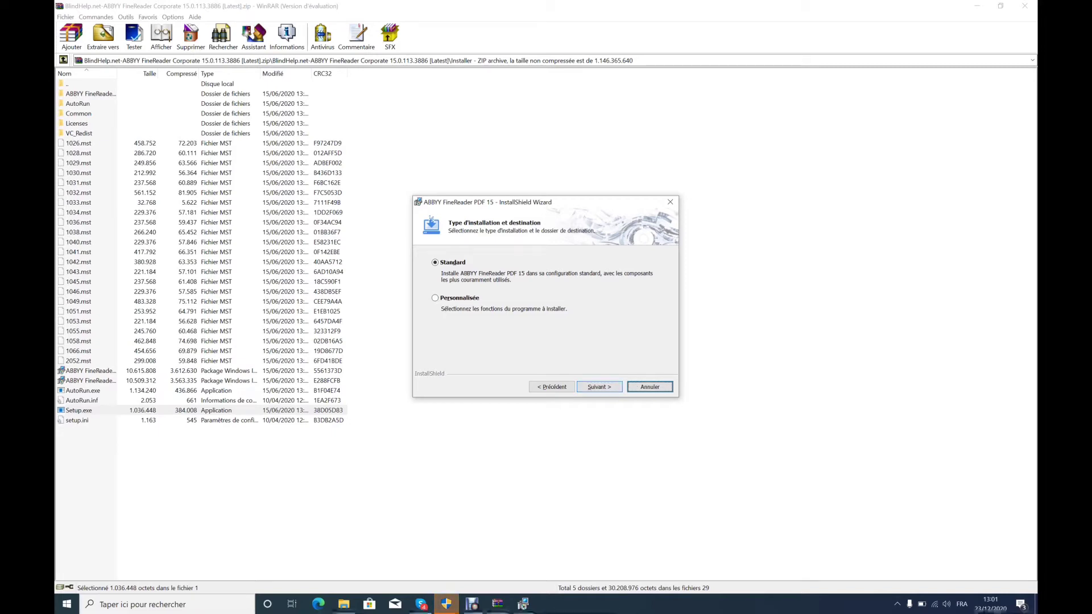
key(Tab)
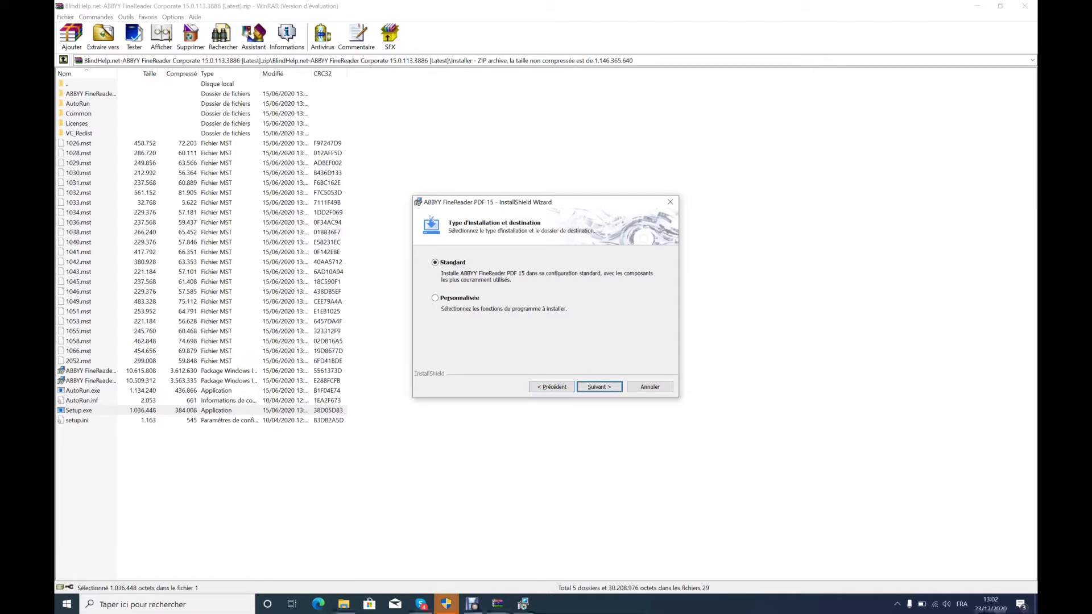
key(Return)
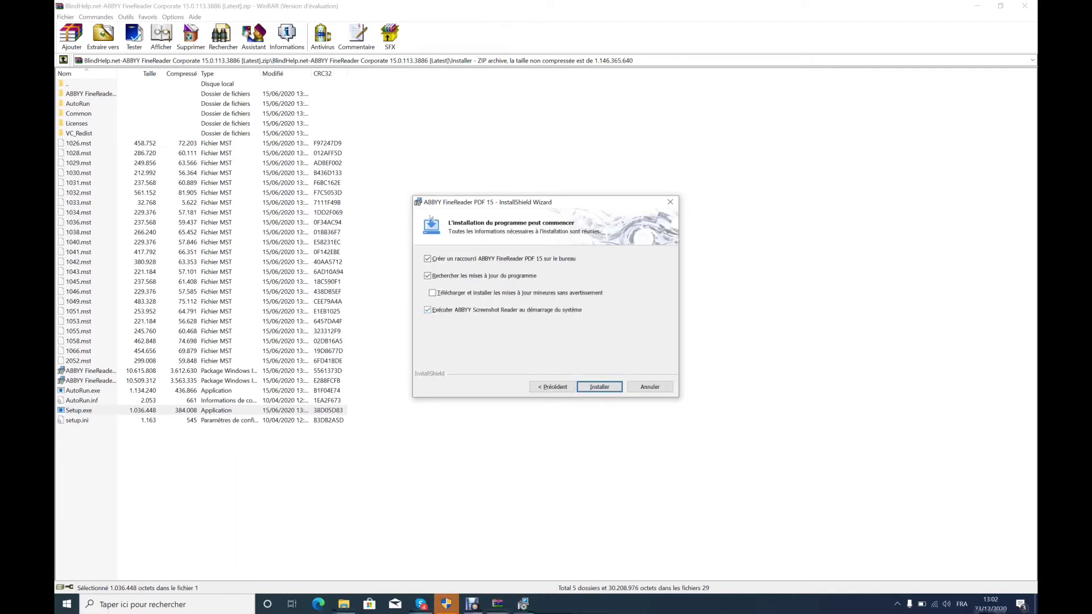
Install ABBYY FineReader PDF 15 with the preselected options and finish the wizard, launching the program on exit.
key(XF86MonBrightnessDown)
key(Return)
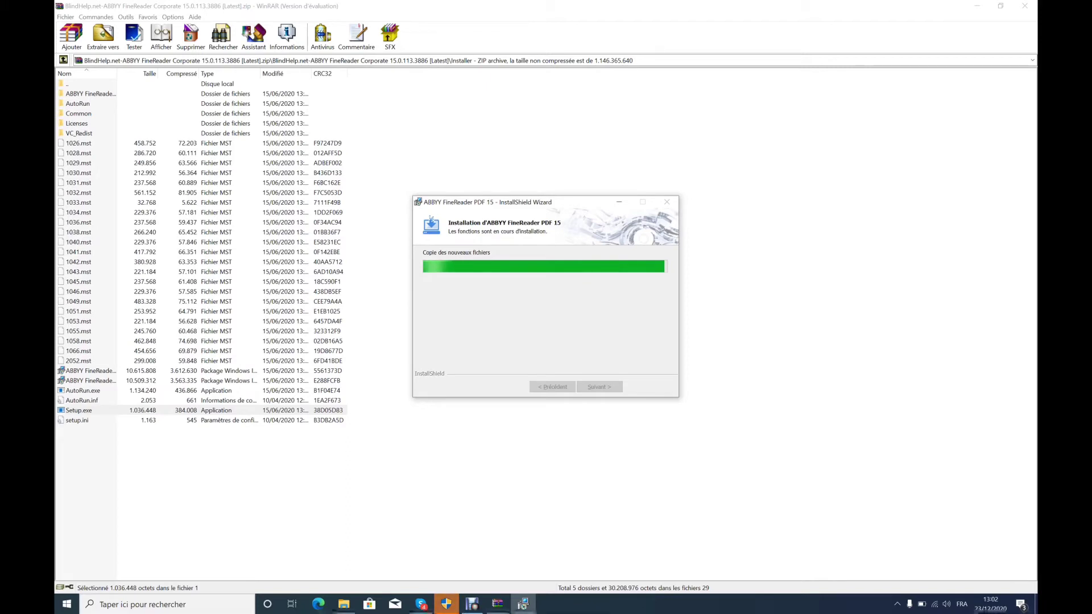
key(super)
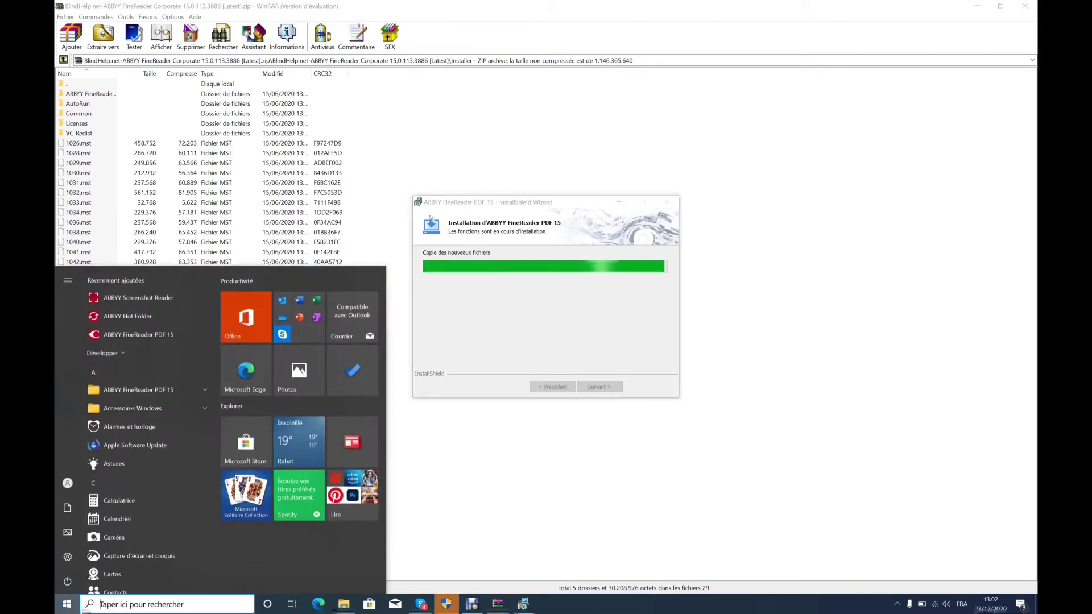
key(super)
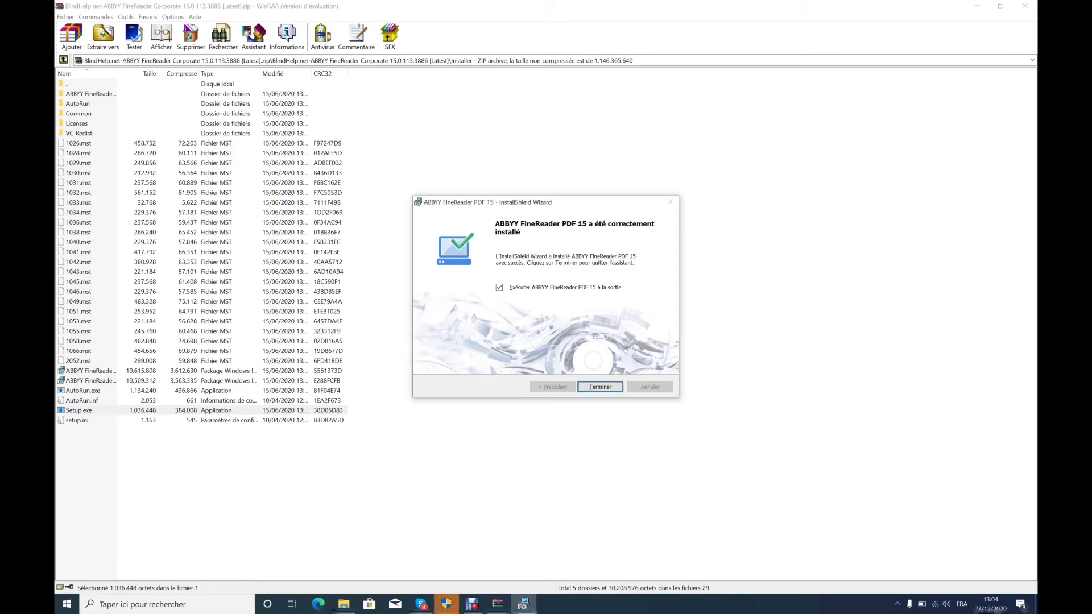
key(Return)
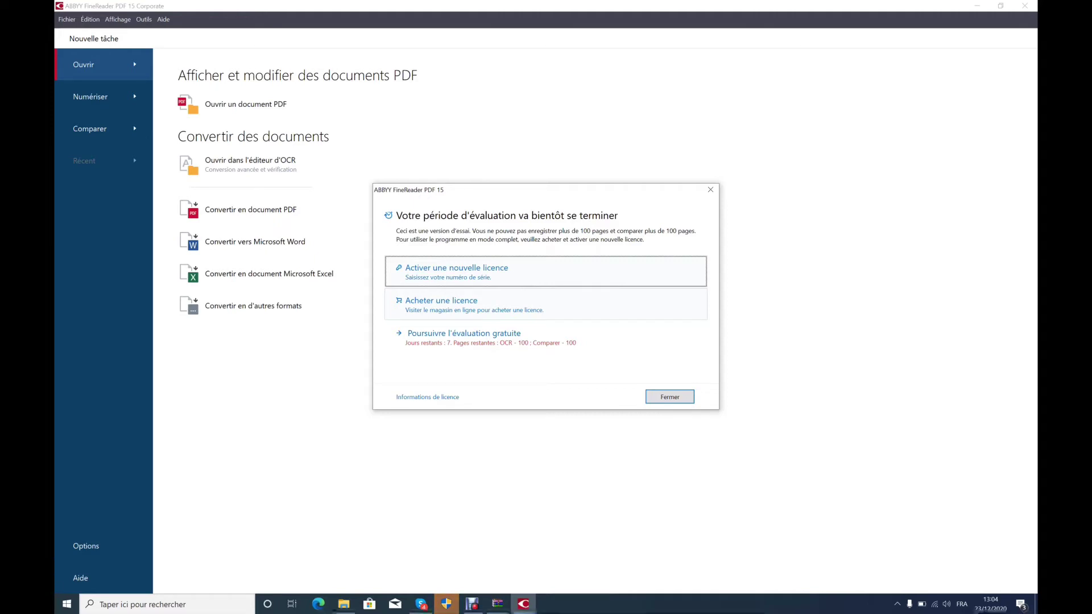
Dismiss the trial licence dialog and choose to register the program, opening the registration link in Microsoft Edge.
key(Escape)
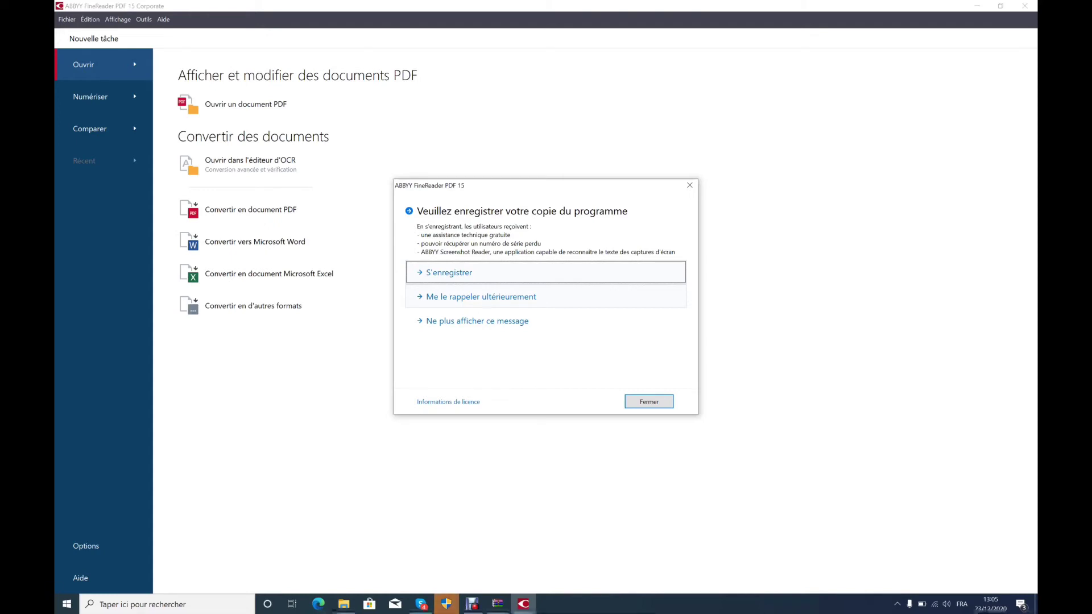
key(Return)
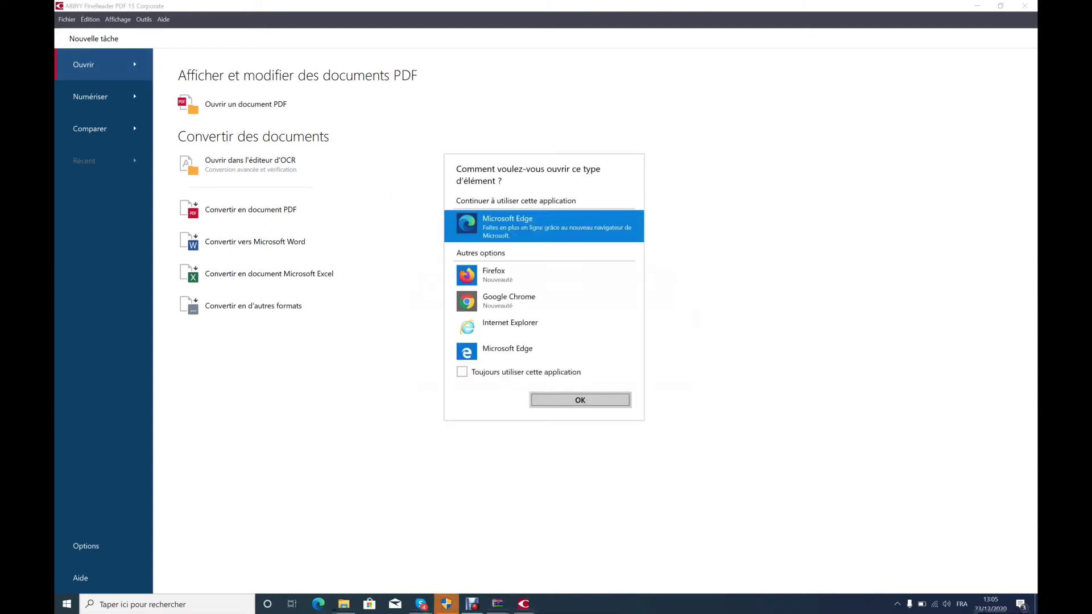
key(Return)
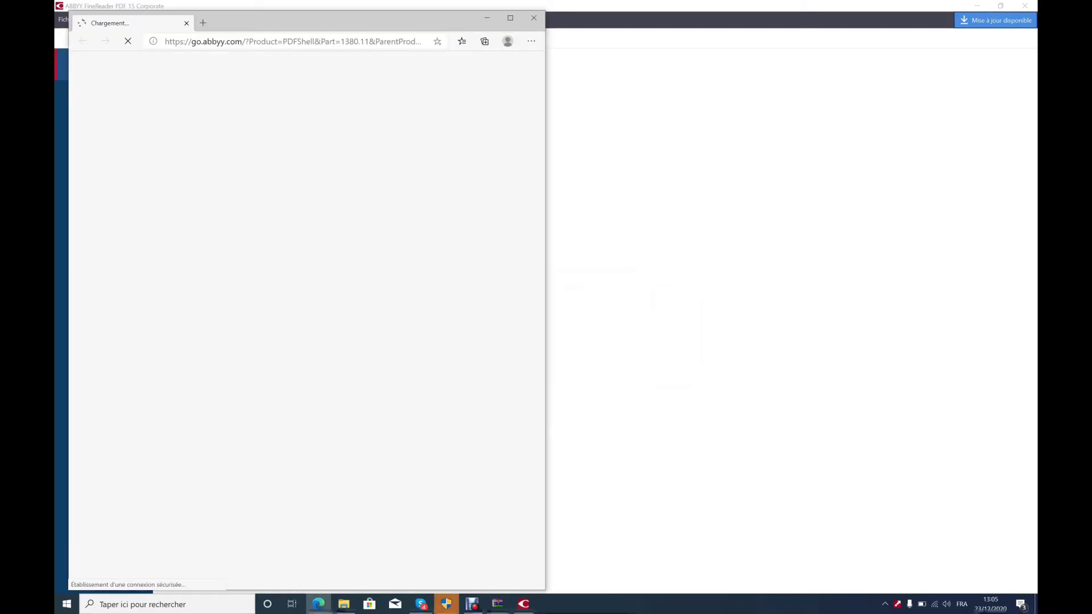
Return to the archive's Installer folder in WinRAR, and close WinRAR and the browser to get back to the Documents folder.
key(alt+Tab)
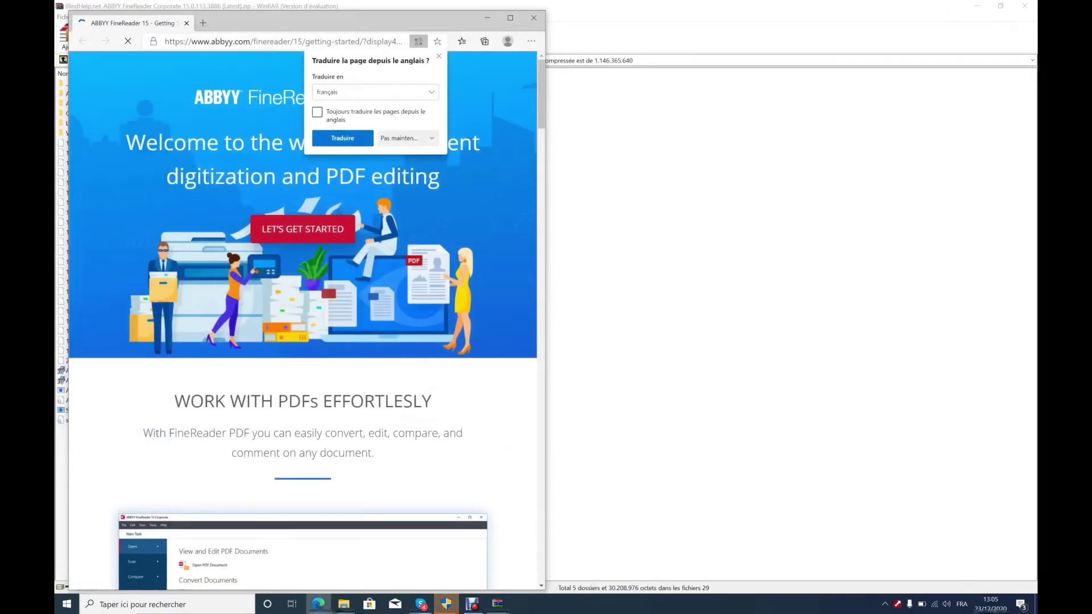
key(alt+Tab)
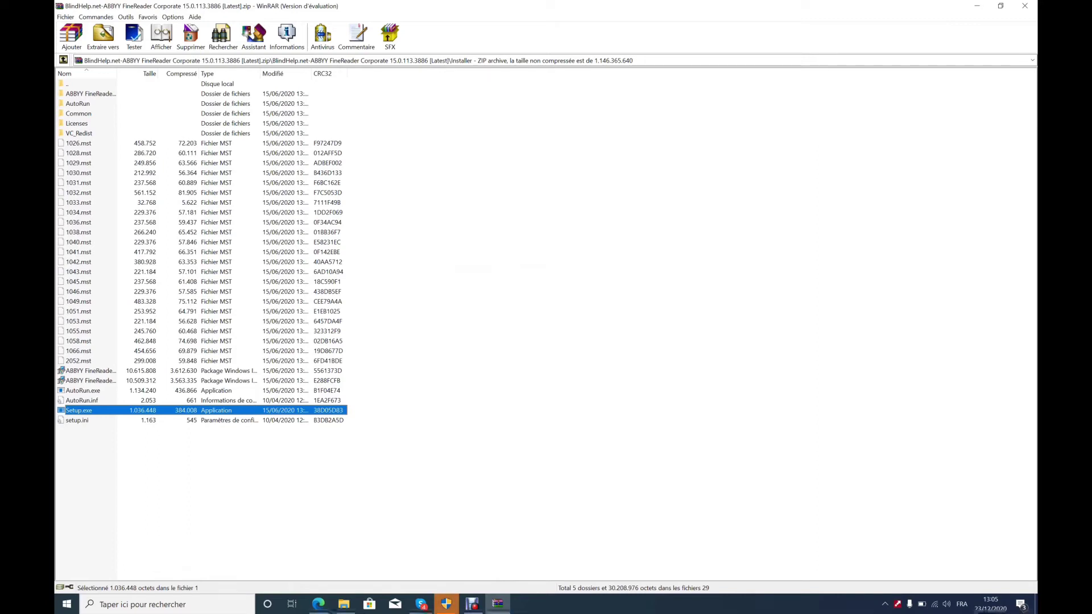
click(81, 400)
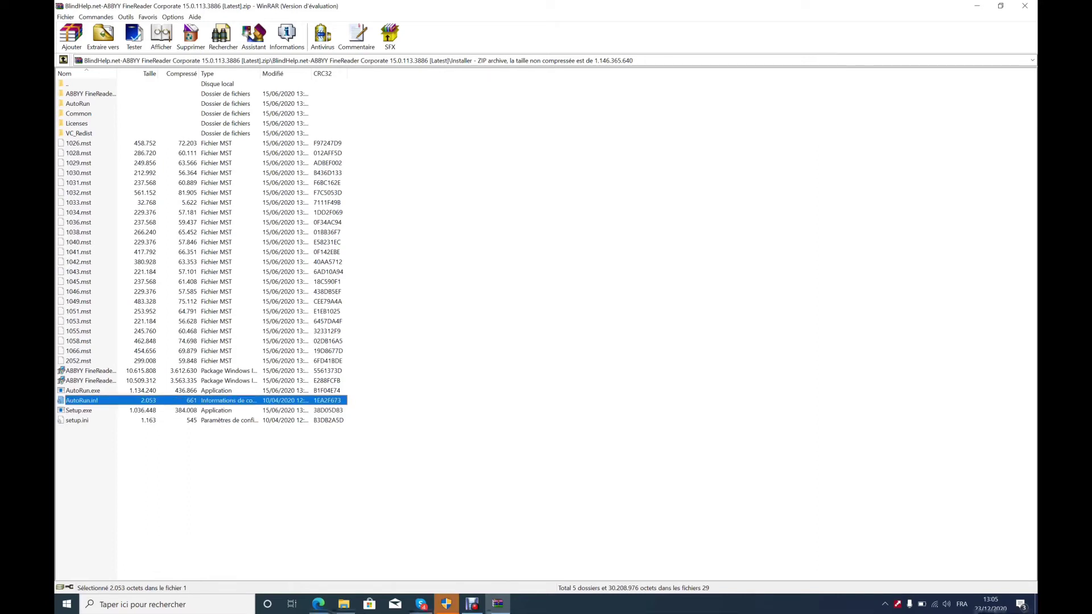
key(Up)
key(Up)
key(Up)
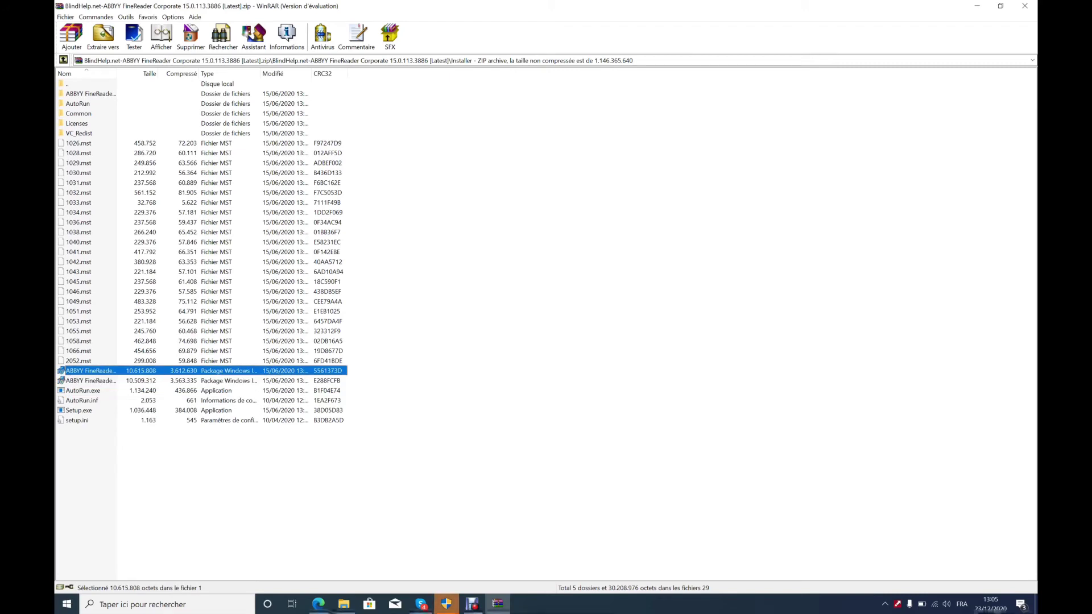
key(Up)
key(Down)
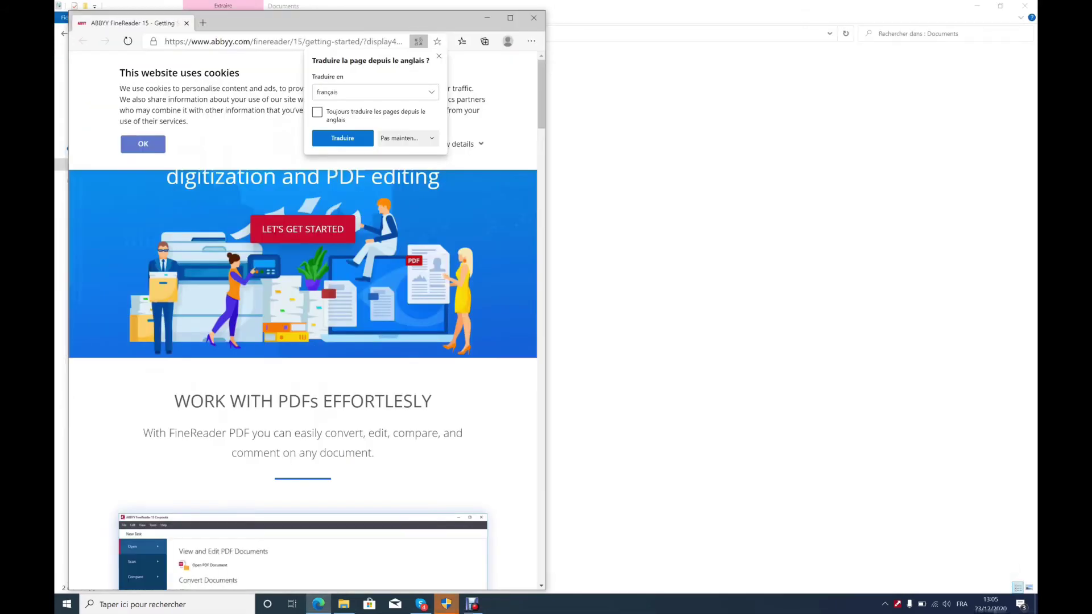
key(super+Up)
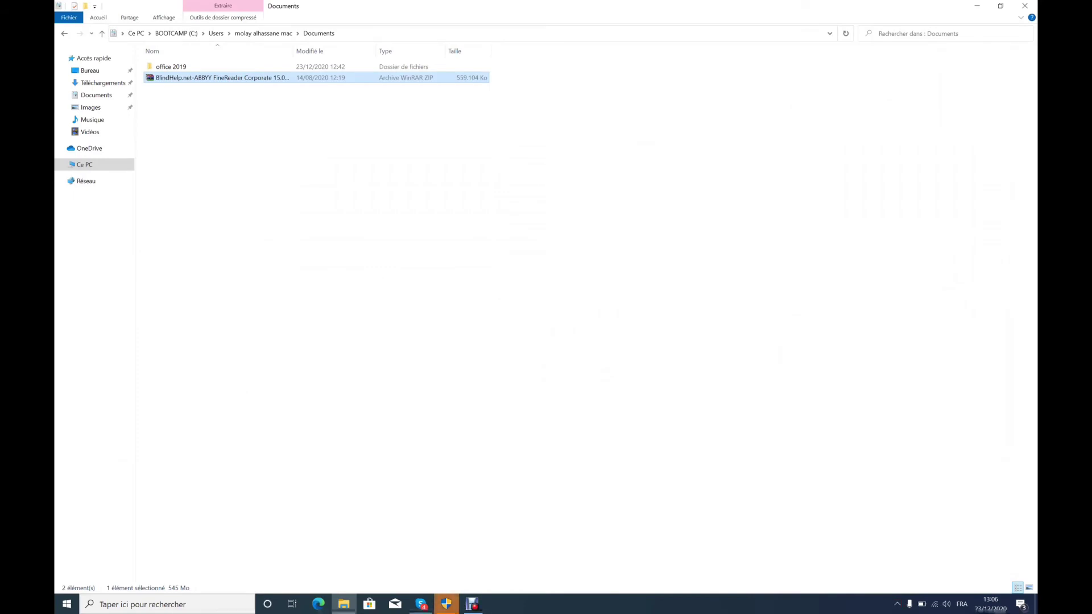
key(Return)
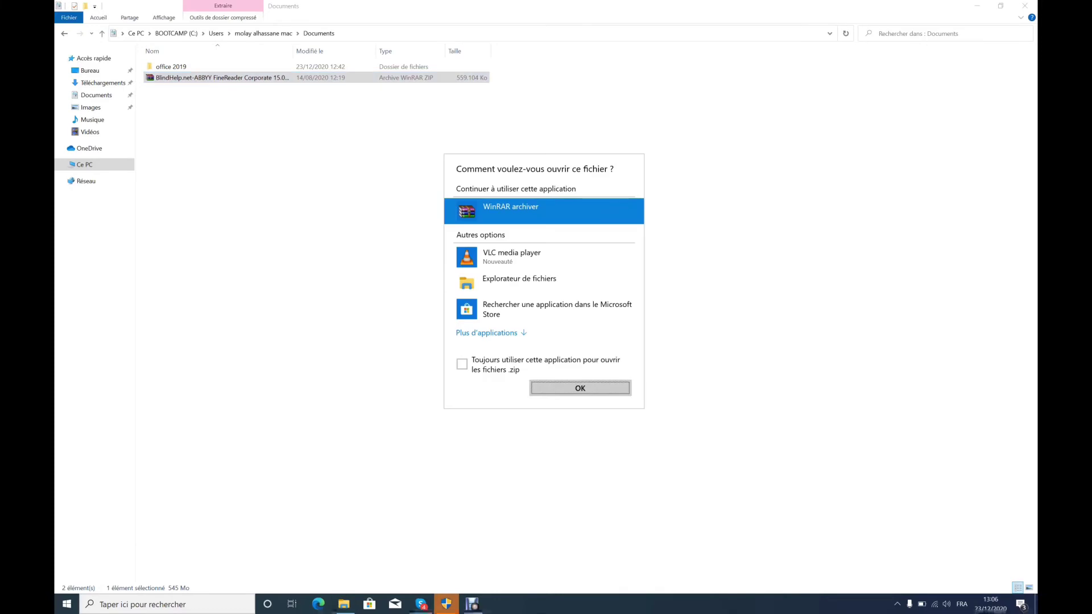
key(Return)
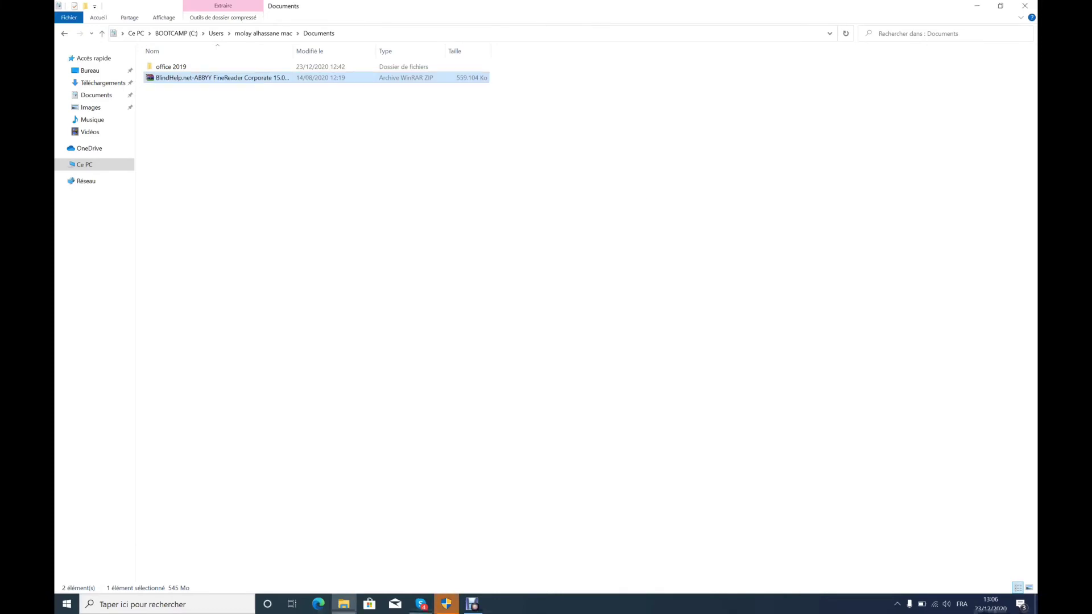
key(shift+F10)
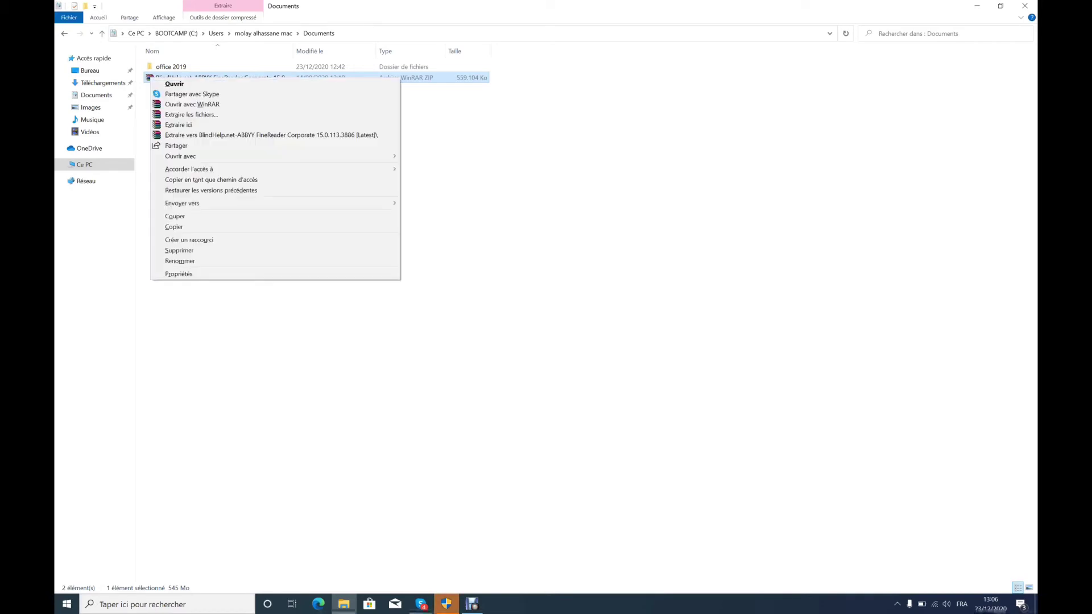
key(Down)
key(Down)
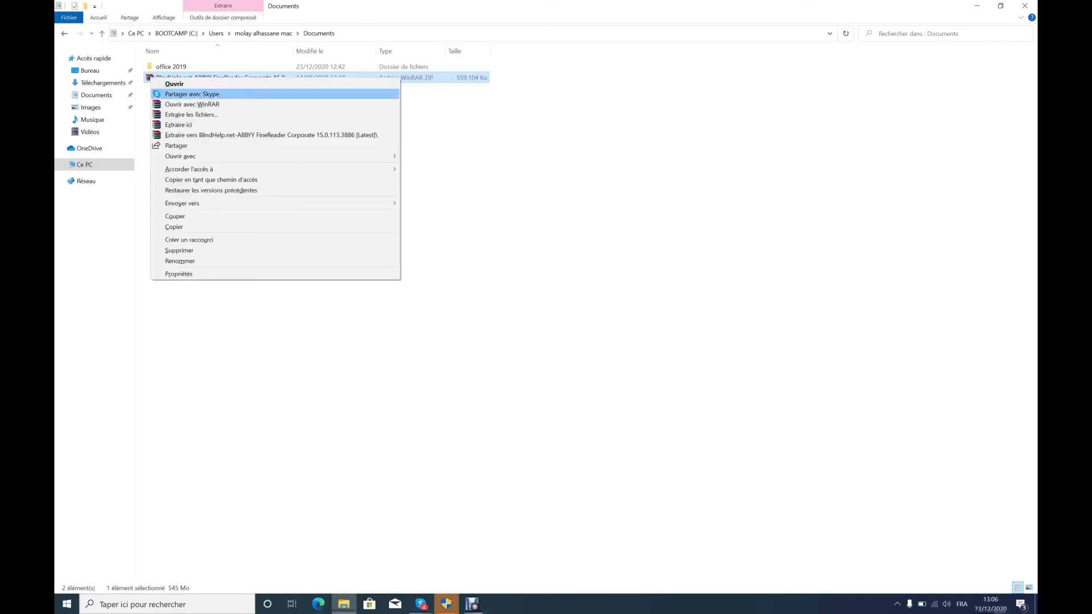
key(Escape)
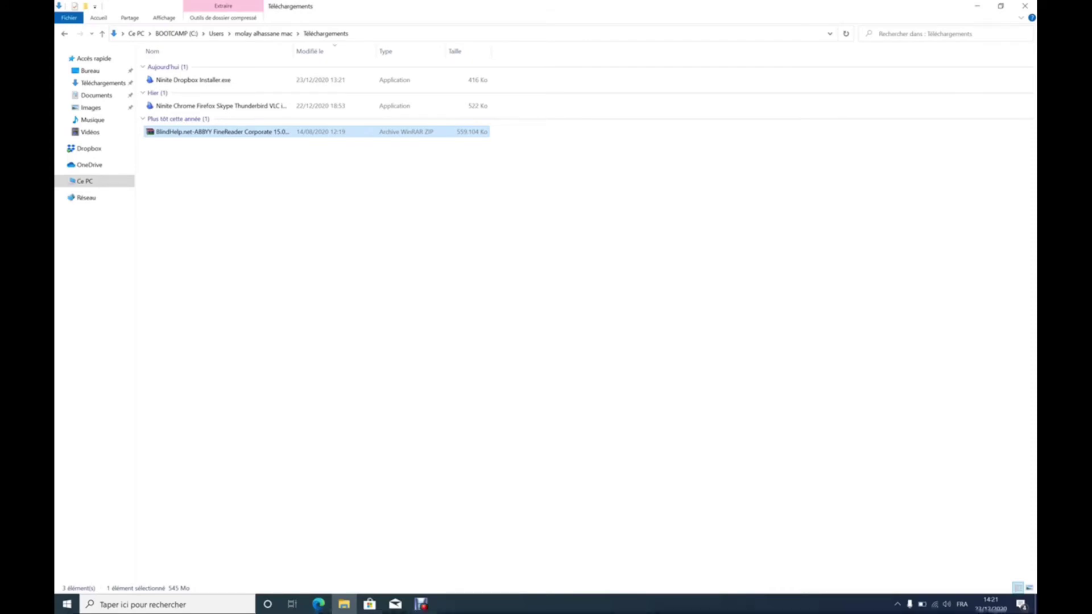
Switch to WinRAR and open the BlindHelp.net ABBYY FineReader Corporate 15.0.113.3886 [Latest].zip archive in the Documents folder.
key(alt+Tab)
key(XF86AudioRaiseVolume)
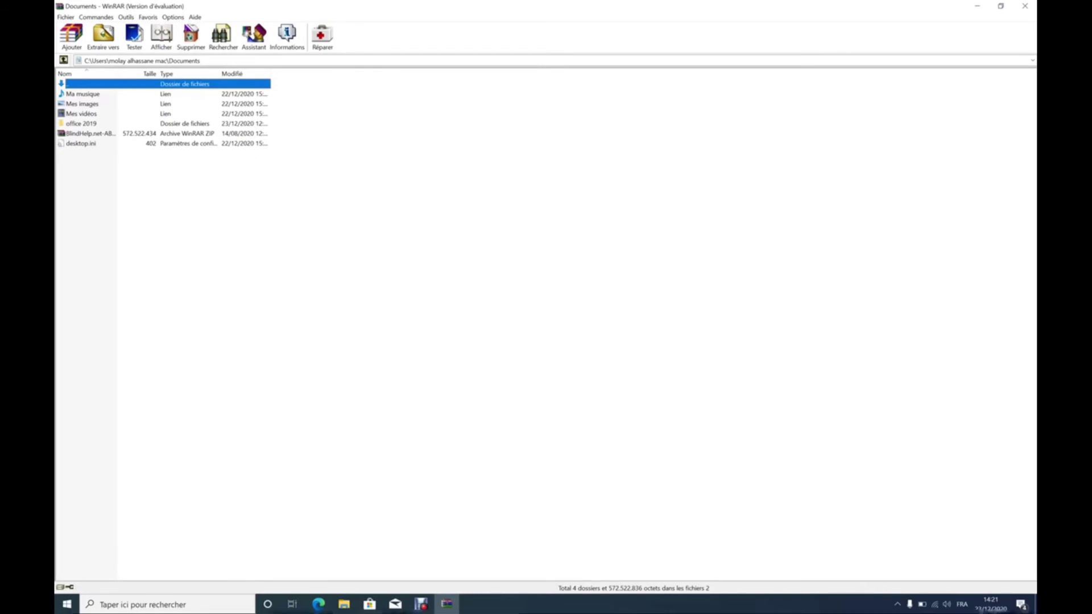
key(Down)
key(Down)
key(Down)
key(Down)
key(Down)
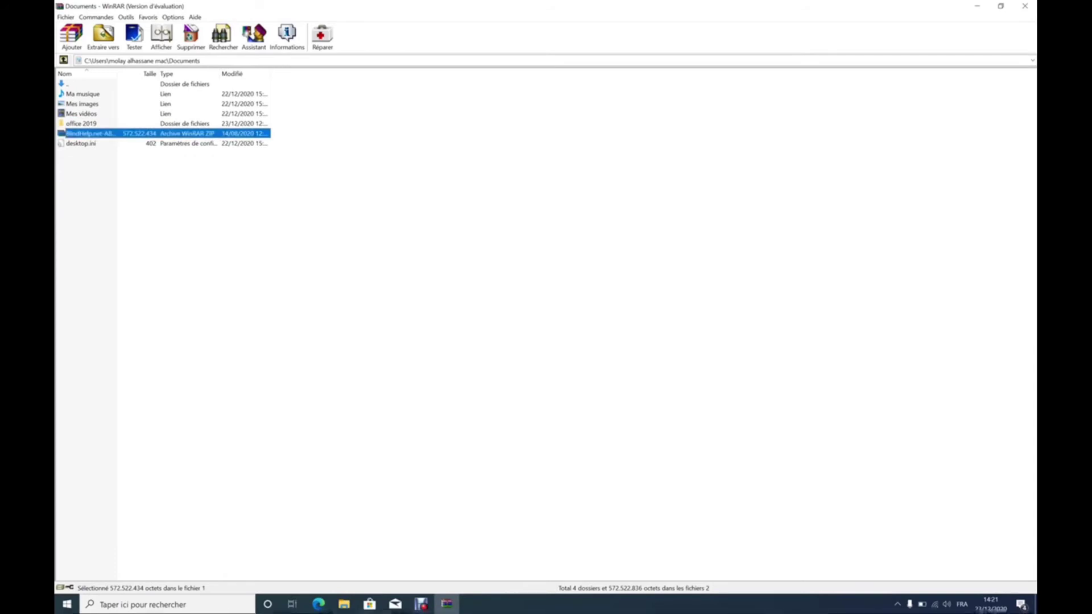
key(Return)
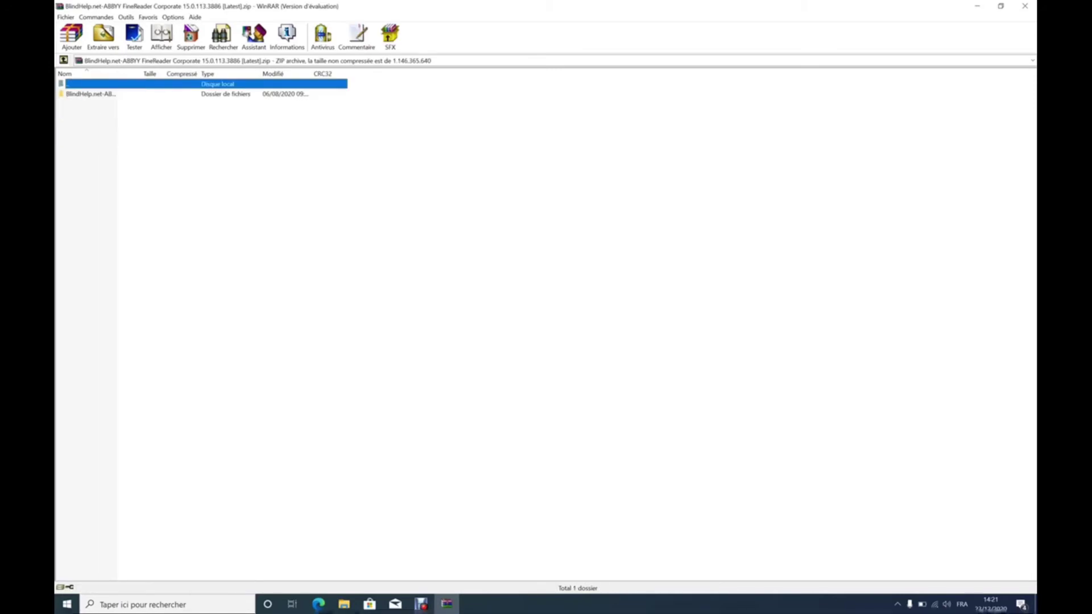
Copy the Crack folder from inside the BlindHelp.net archive folder and paste it into the Téléchargements folder in File Explorer.
click(91, 94)
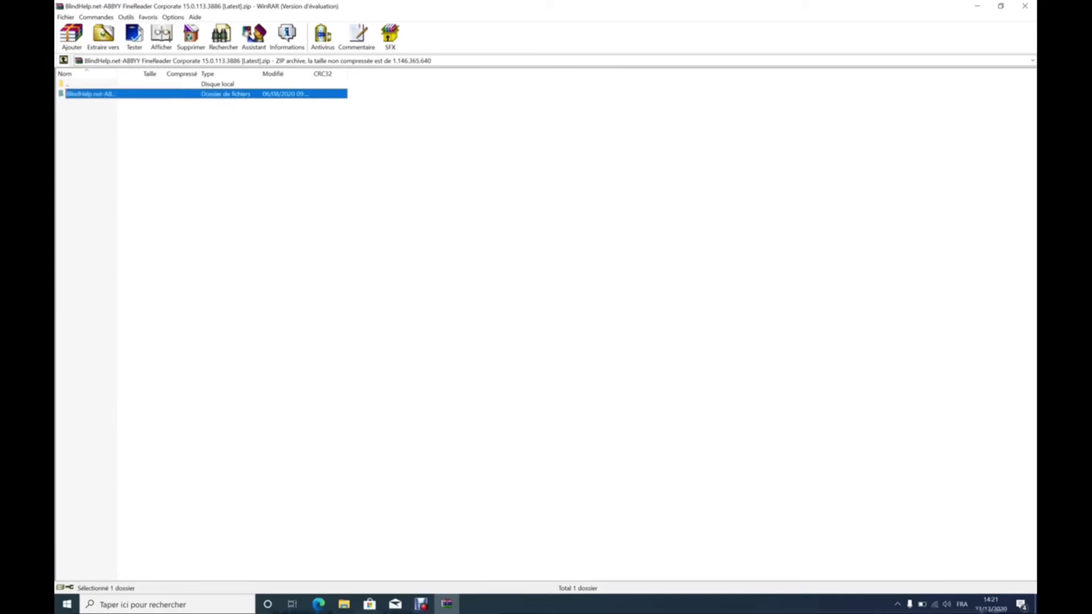
key(Return)
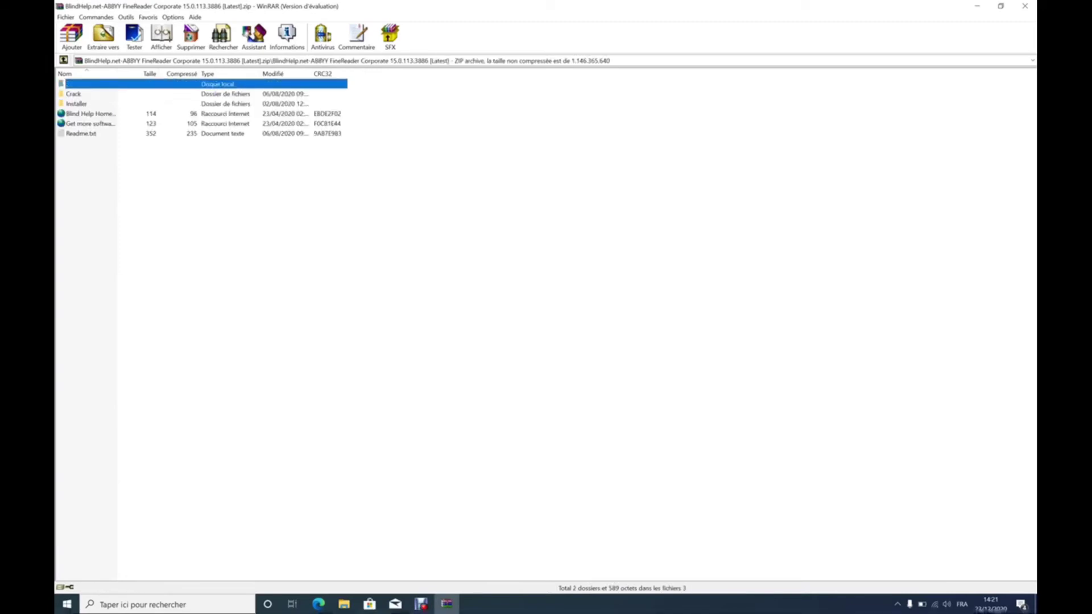
click(73, 94)
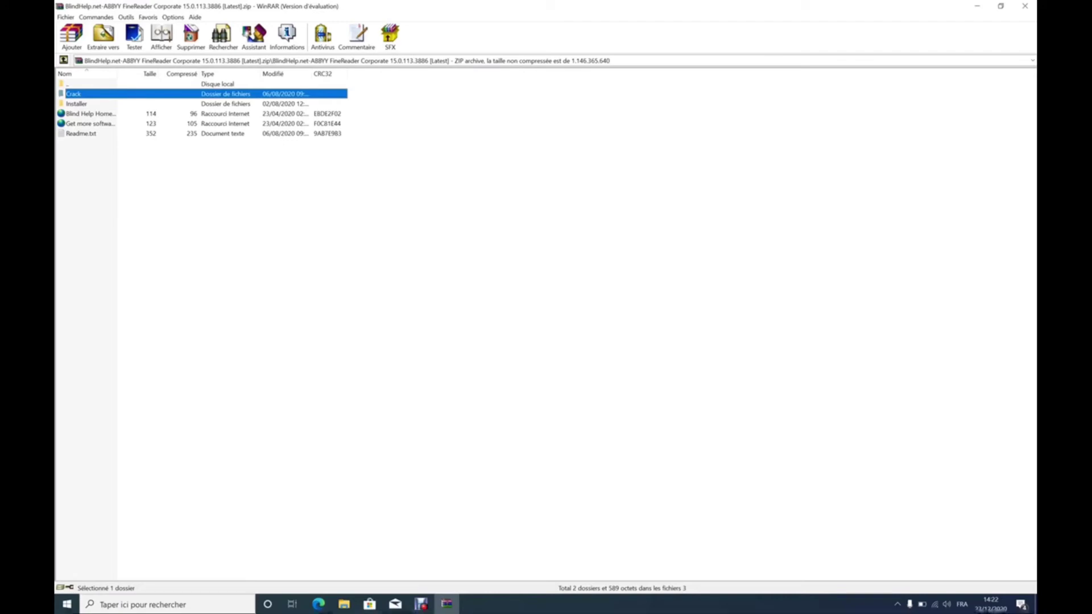
key(alt+Tab)
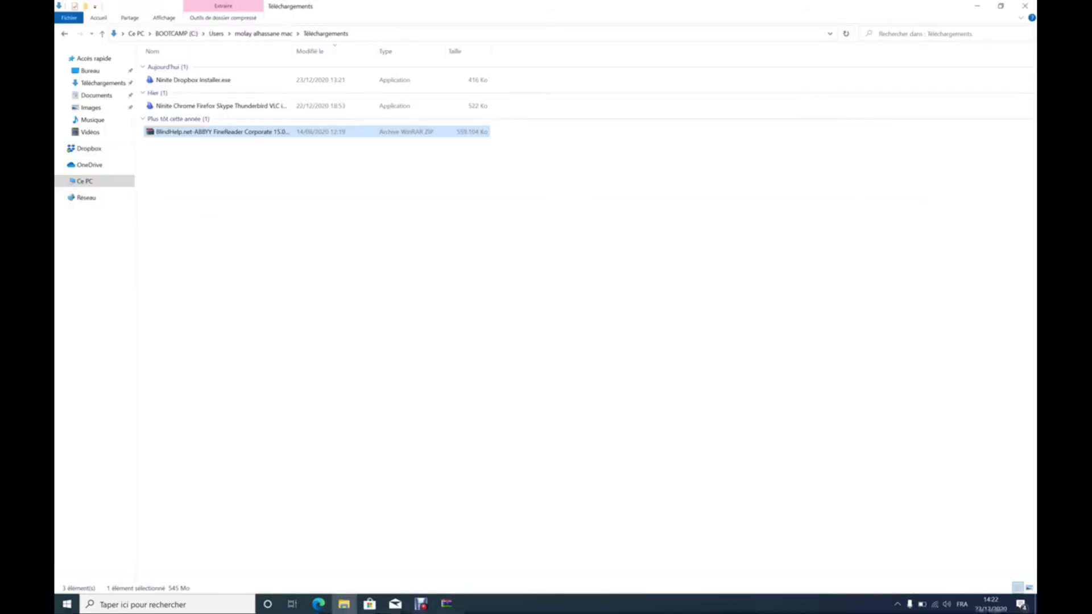
key(ctrl+space)
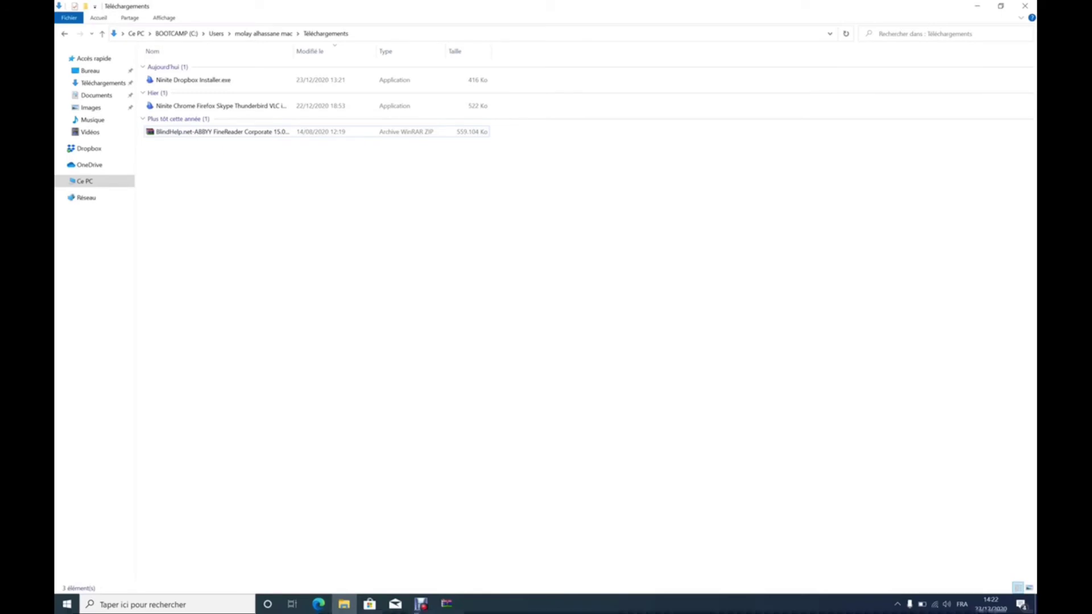
key(ctrl+v)
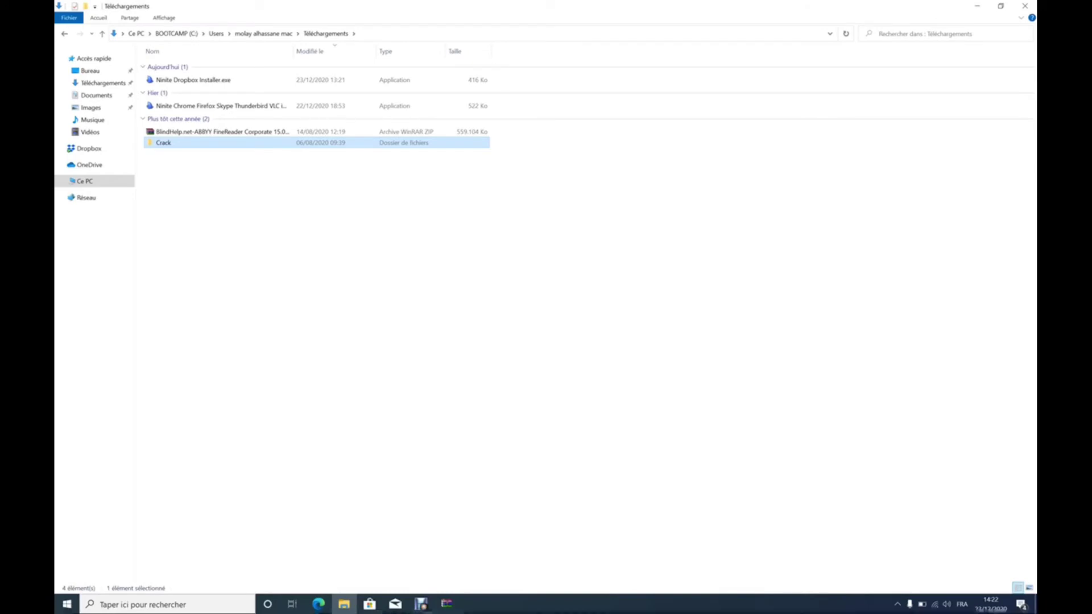
Open the FixFiles folder inside the extracted Crack folder and select all its files for copying.
key(Return)
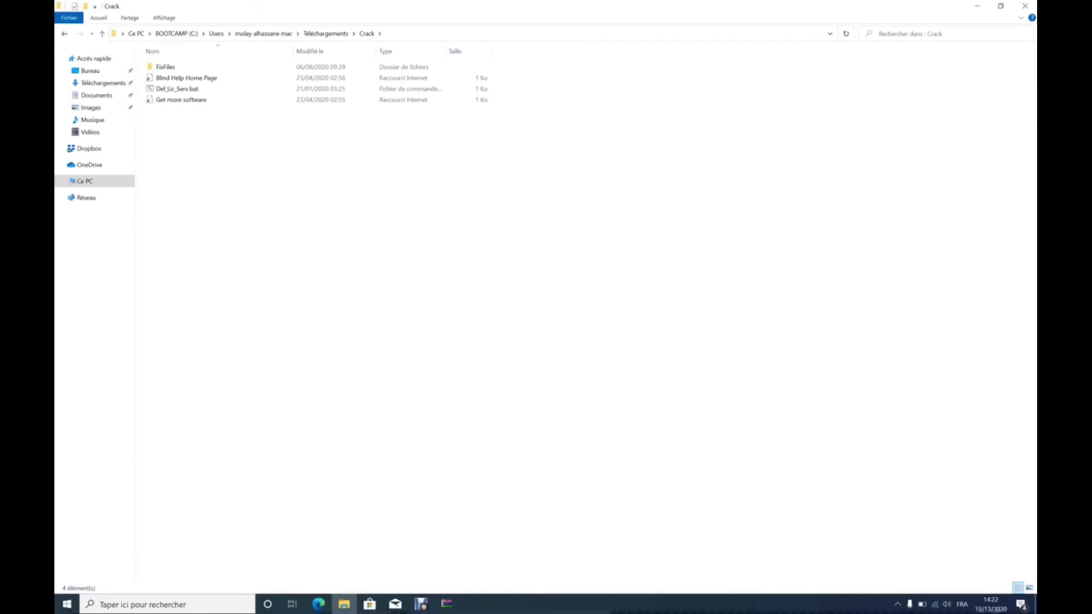
click(187, 78)
click(166, 66)
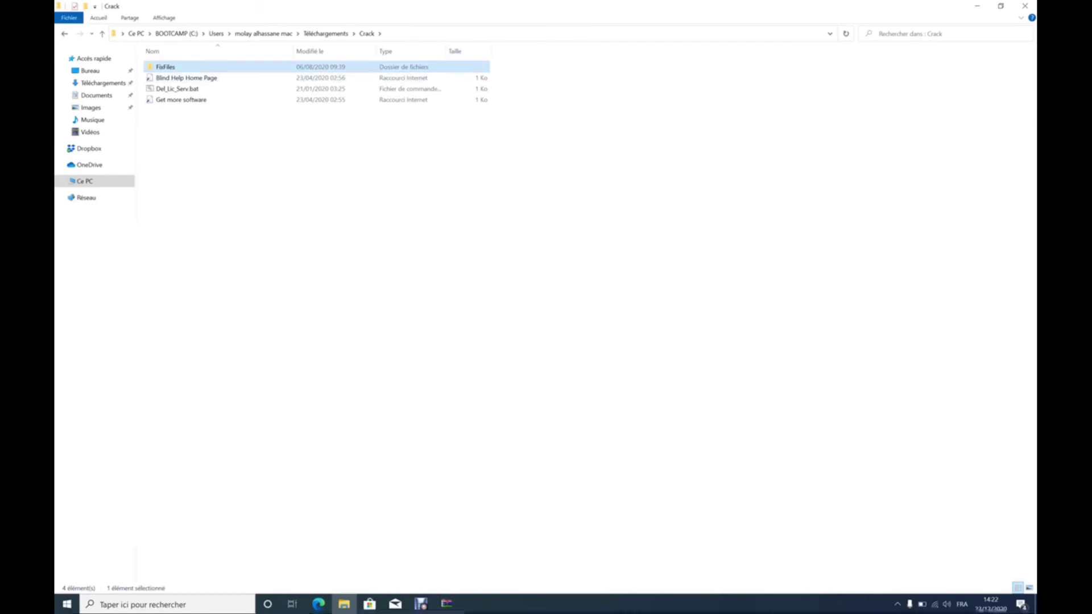
key(Return)
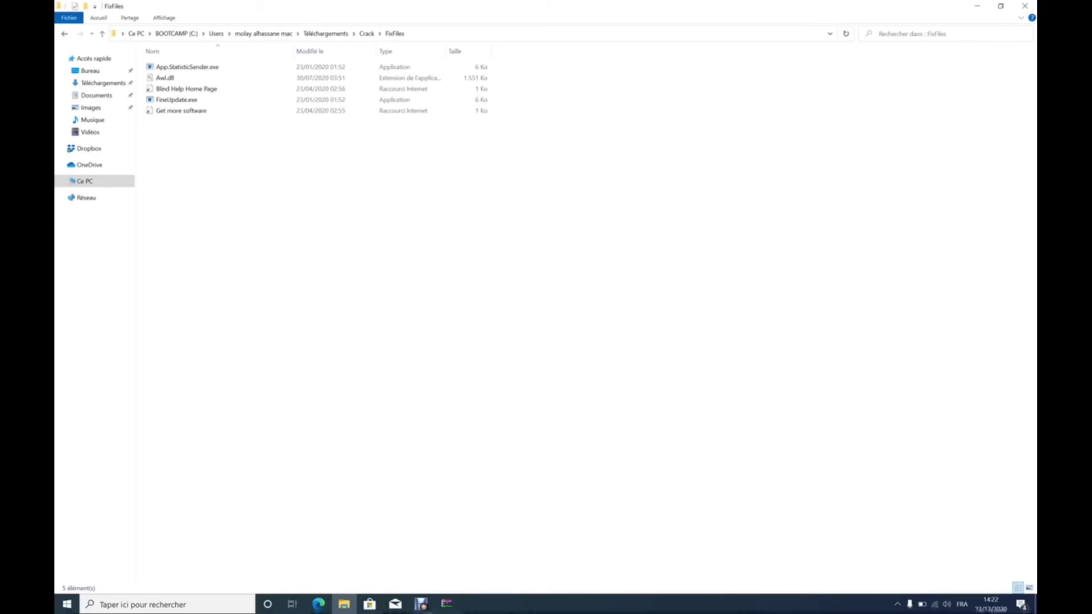
key(ctrl+a)
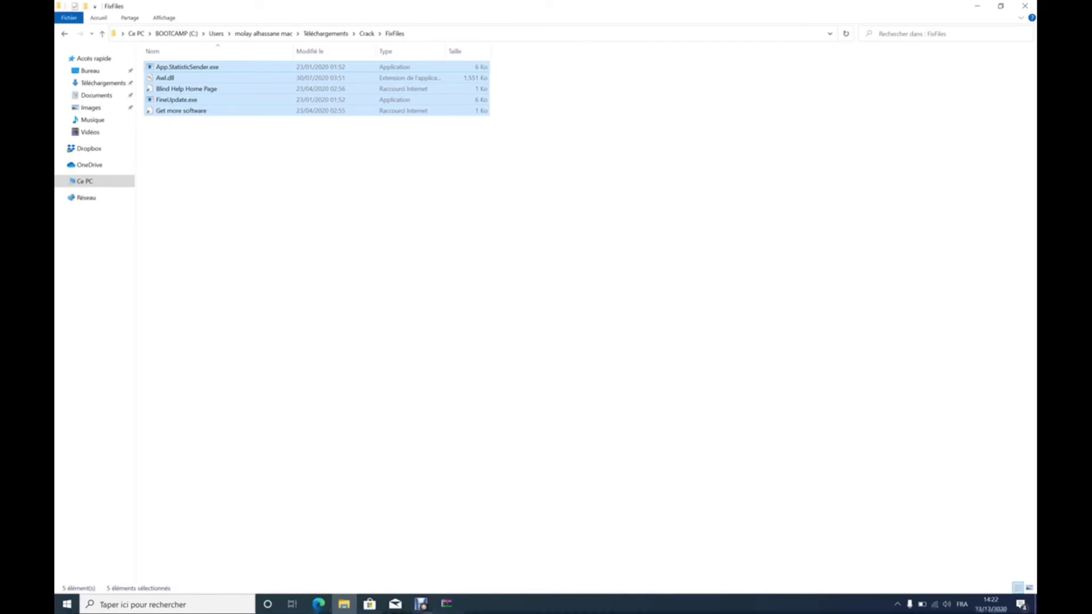
Go to the desktop and open the file location of the ABBYY FineReader PDF 15 shortcut.
key(super+d)
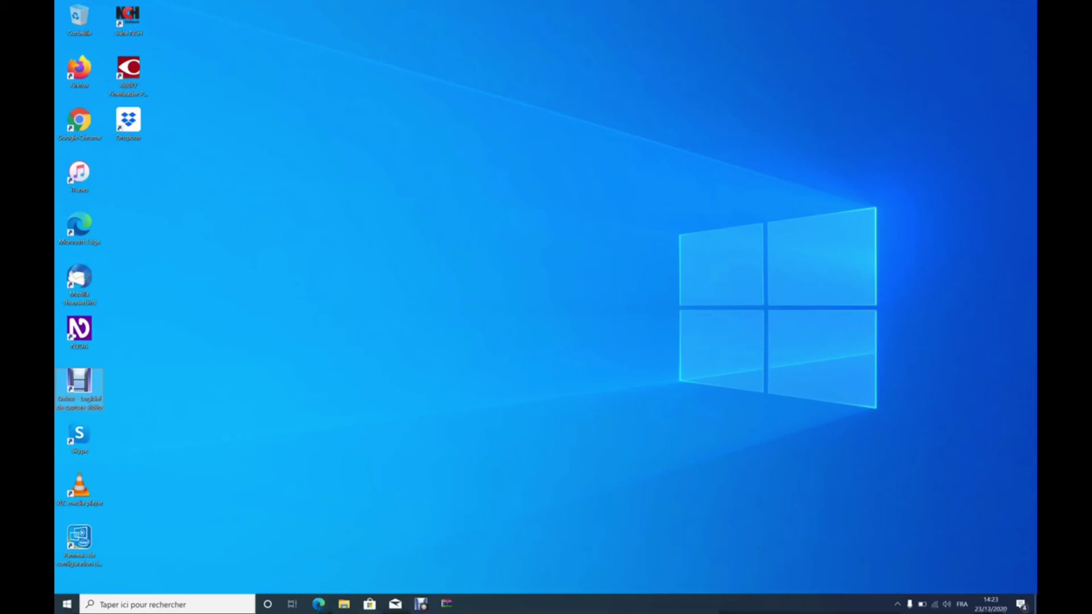
key(a)
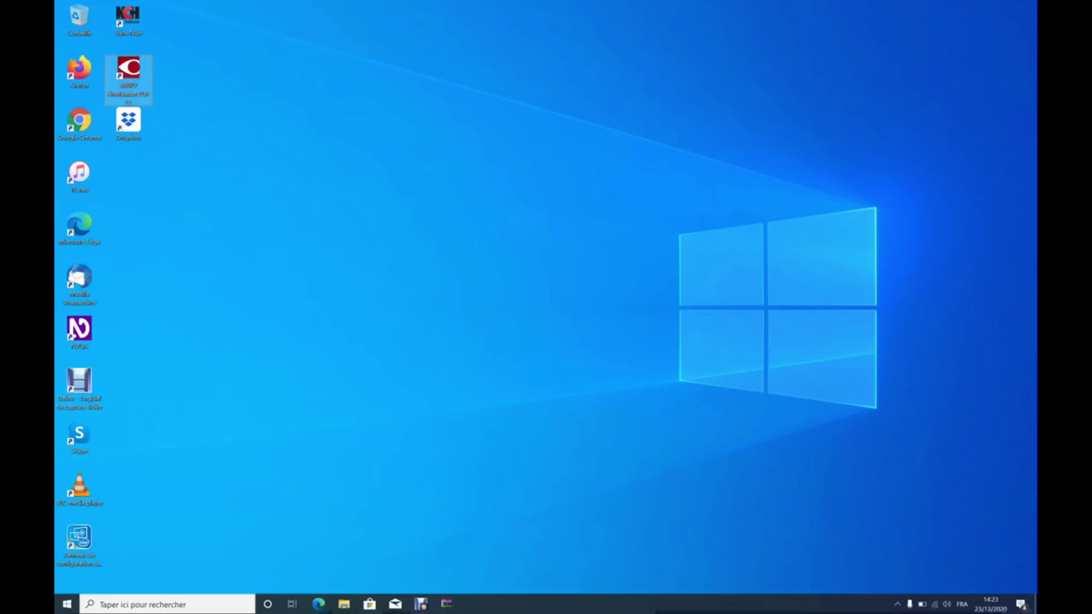
key(XF86AudioRaiseVolume)
key(shift+F10)
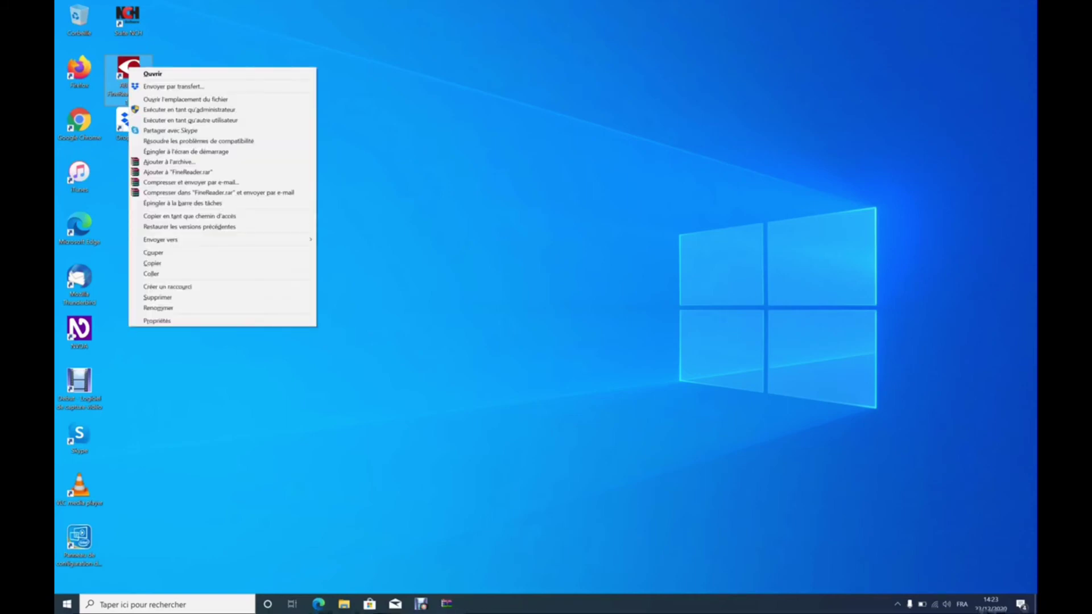
key(Down)
key(Down)
key(Down)
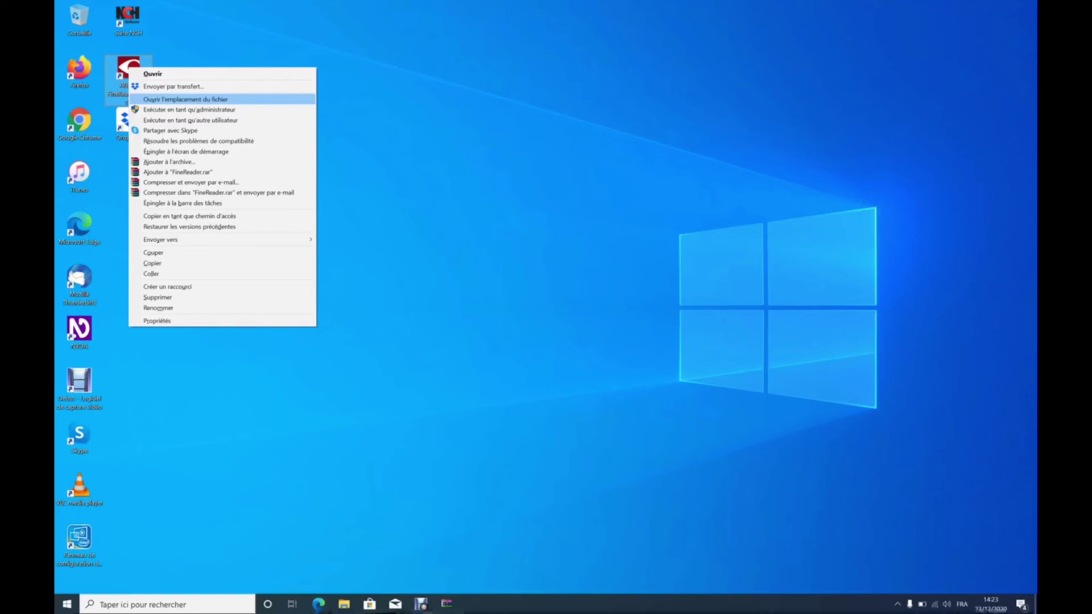
key(Return)
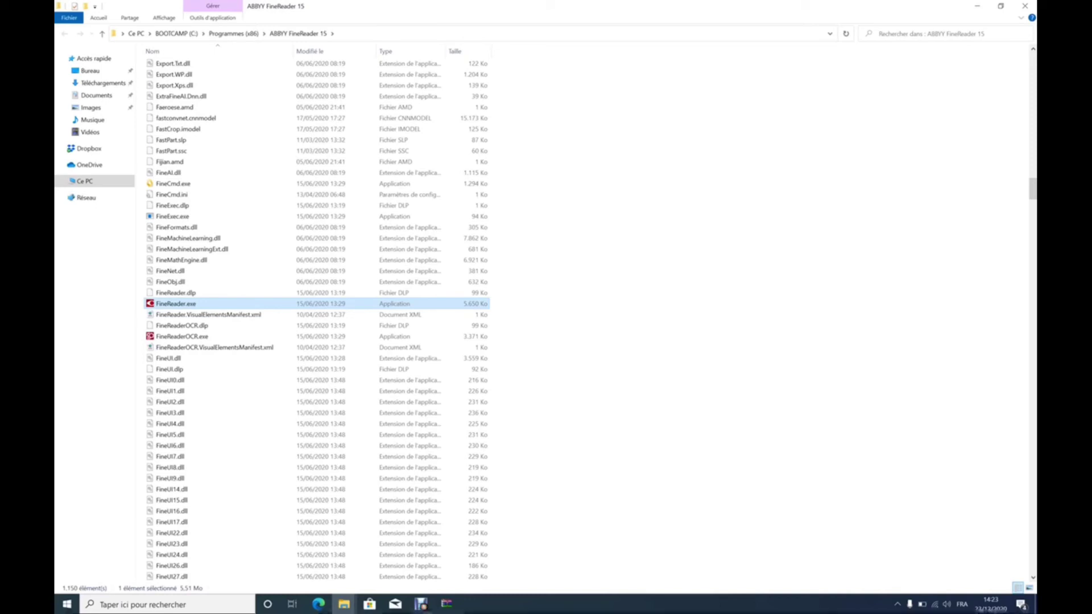
Paste the FixFiles contents into the ABBYY FineReader 15 folder, replacing same-named files and granting administrator permission for all current items.
key(ctrl+v)
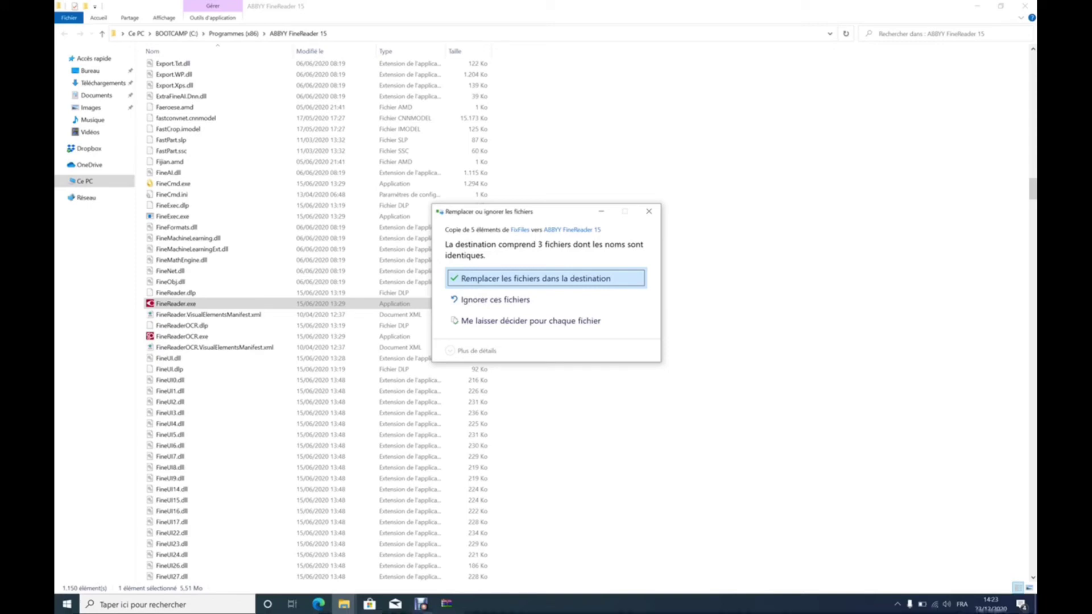
click(546, 300)
key(Return)
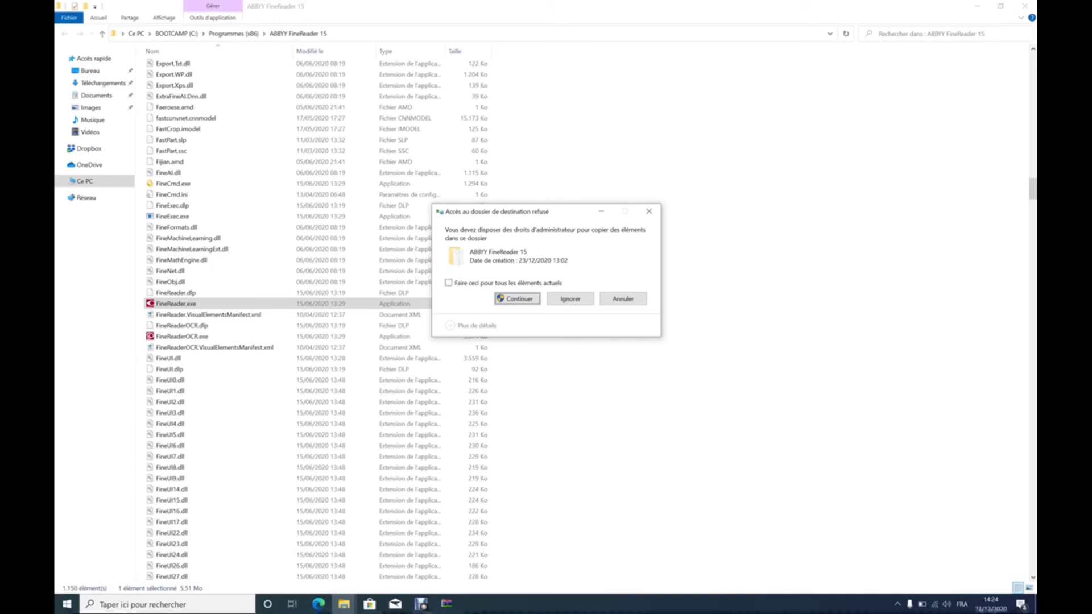
key(shift+Tab)
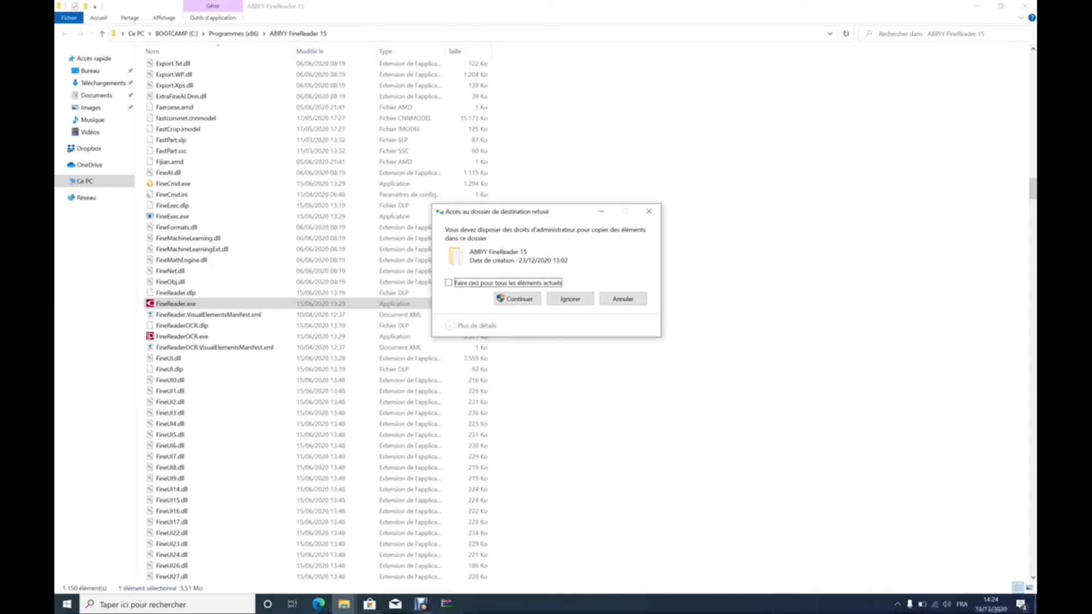
key(space)
key(Tab)
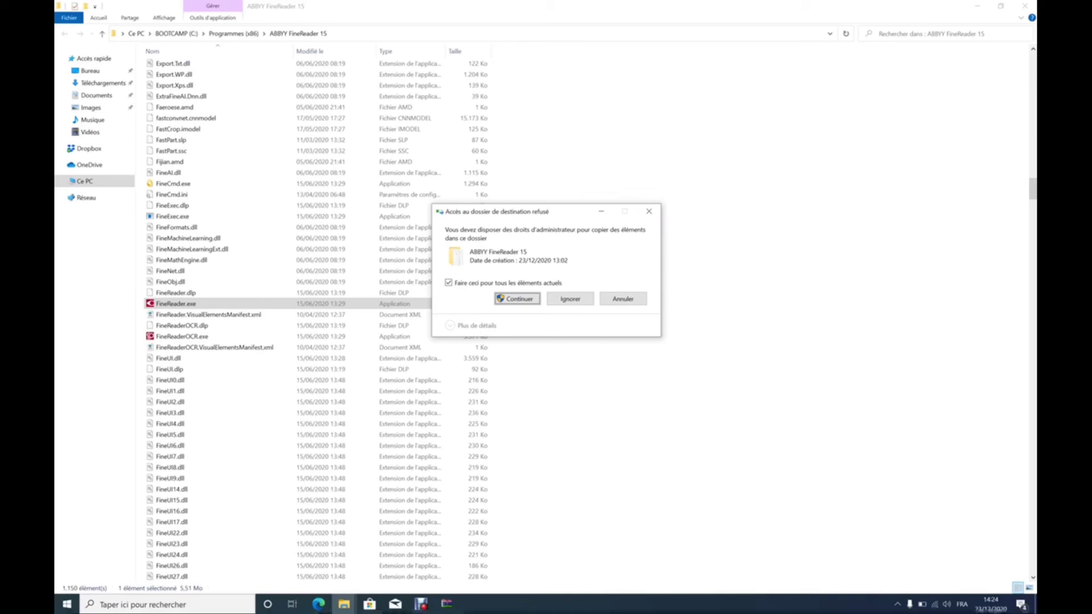
key(Return)
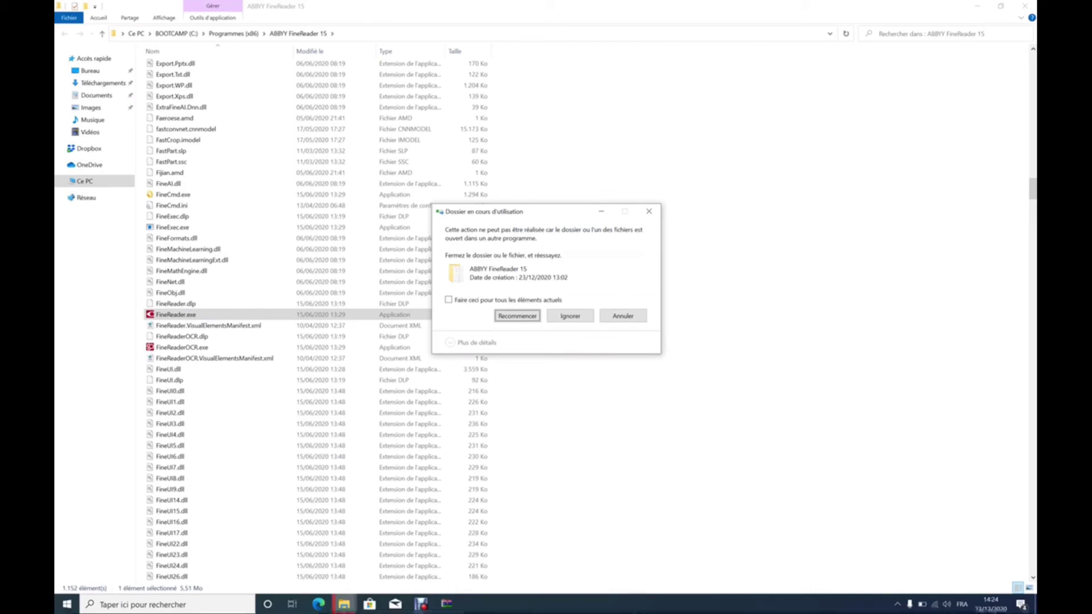
Retry the copy blocked by the folder in use, and skip the blocked items with the choice applied to all current items.
key(shift+Tab)
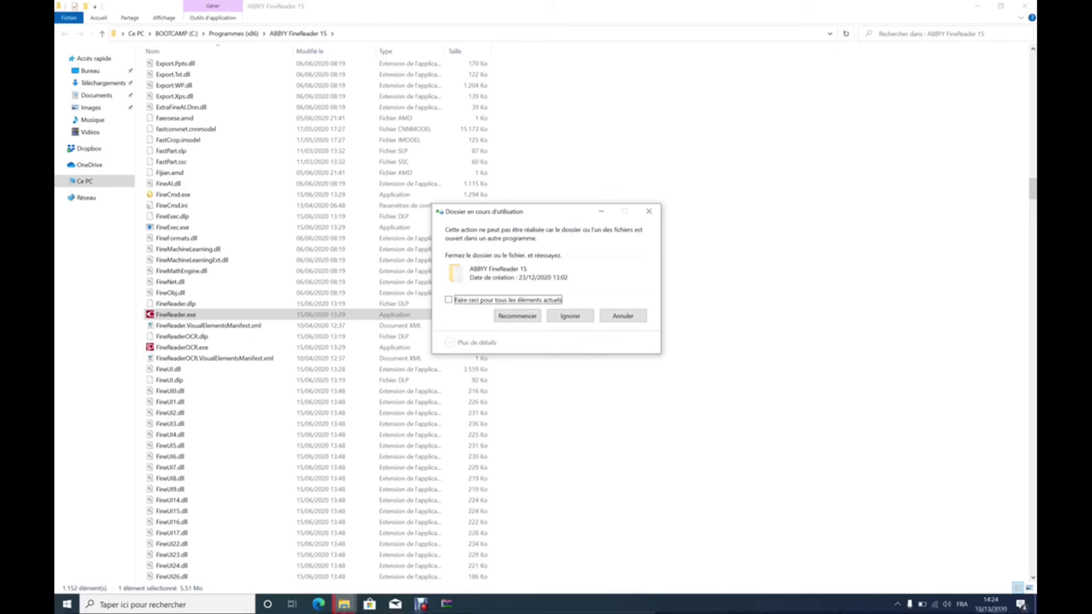
key(space)
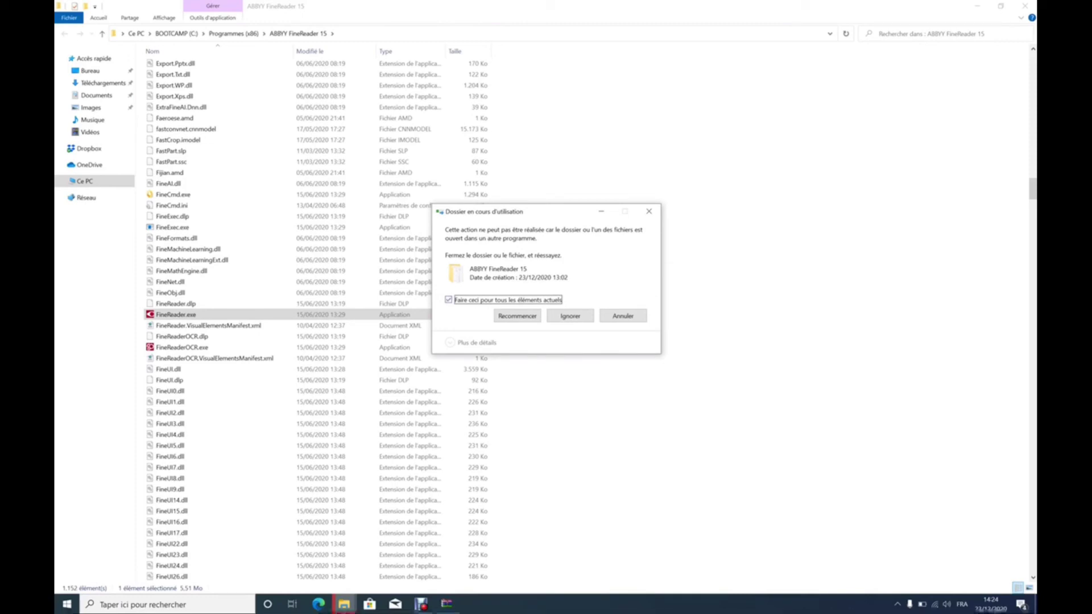
key(Tab)
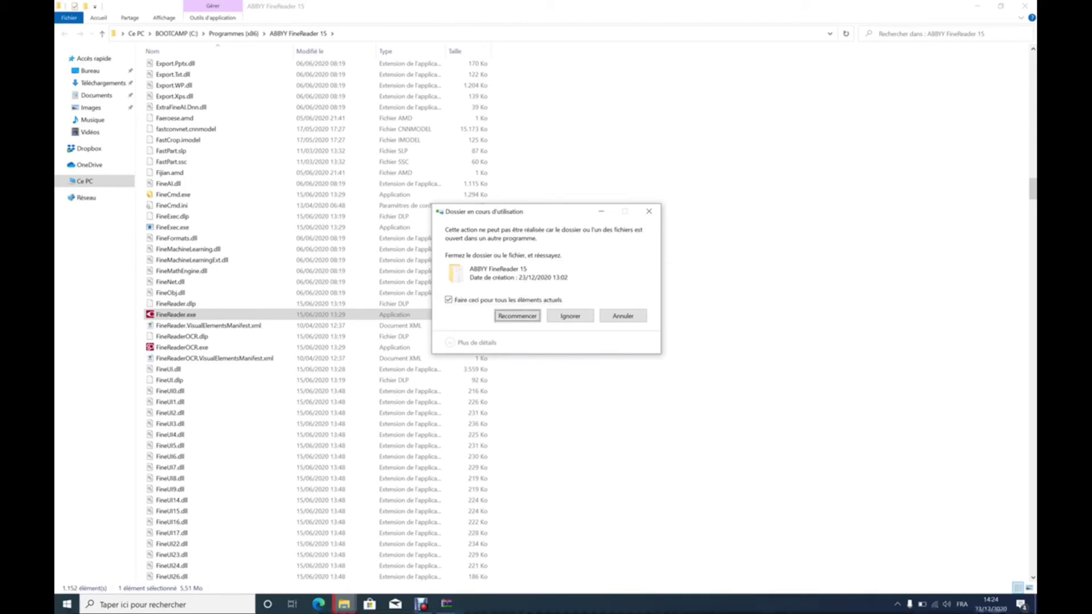
key(space)
key(space)
key(shift+Tab)
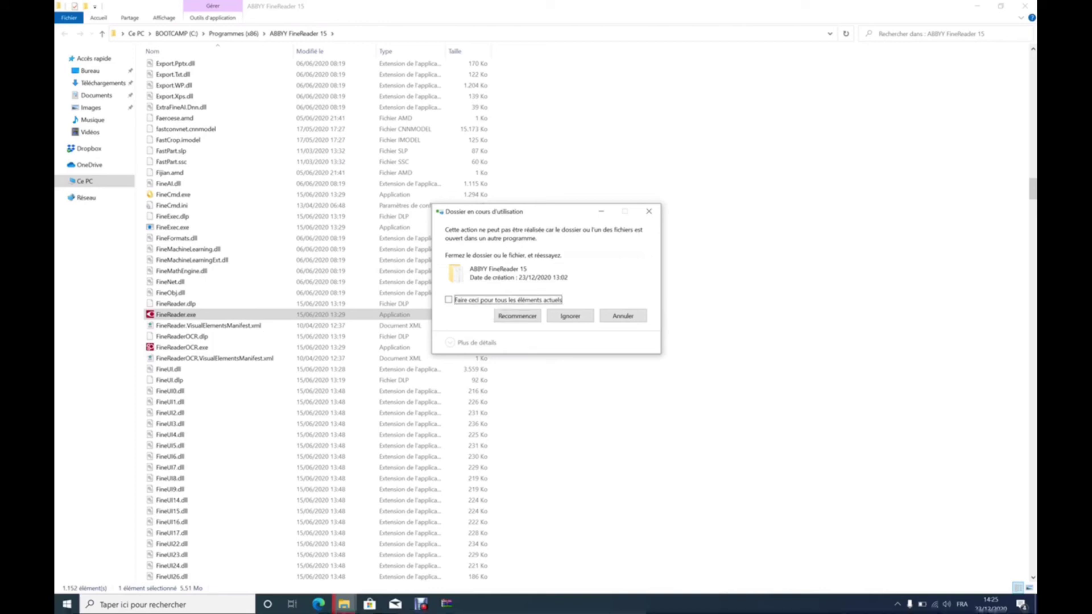
key(space)
key(Tab)
key(Tab)
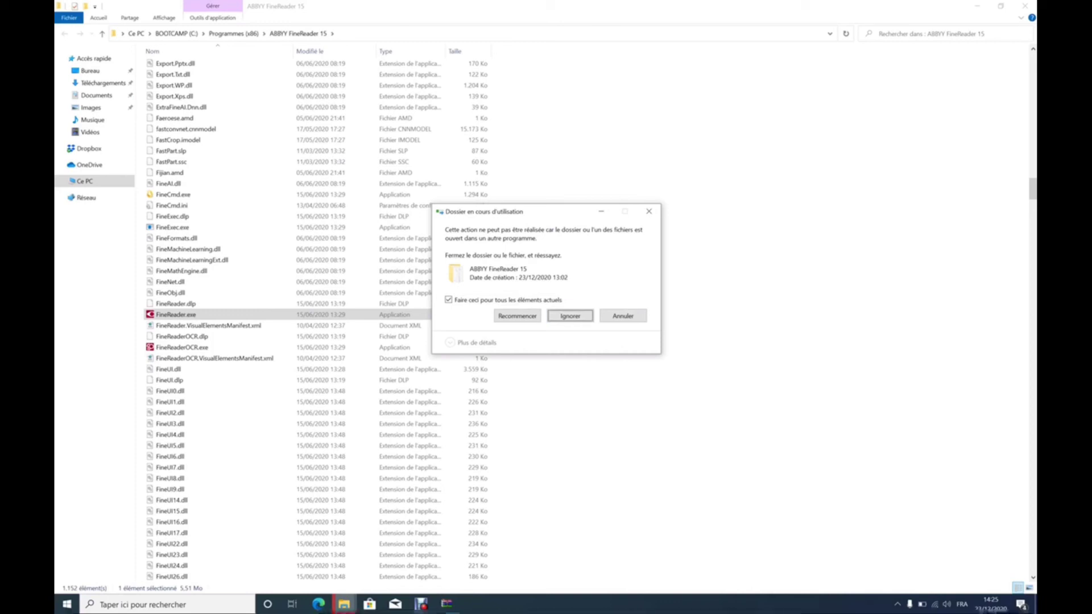
key(Return)
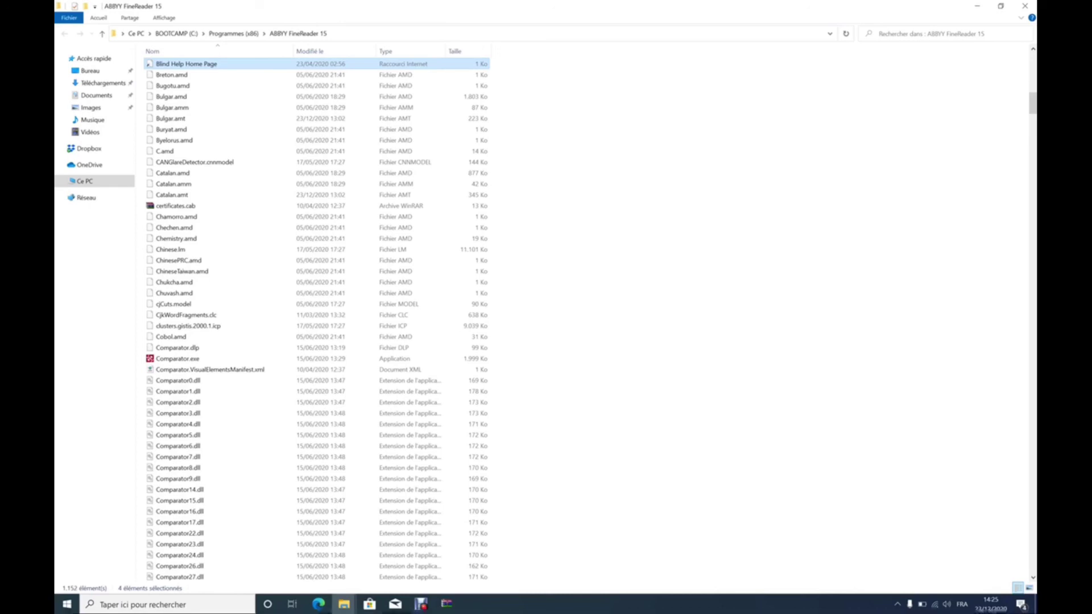
Return to the desktop, launch ABBYY FineReader PDF 15 from its shortcut, and dismiss the default PDF viewer notice.
key(super+d)
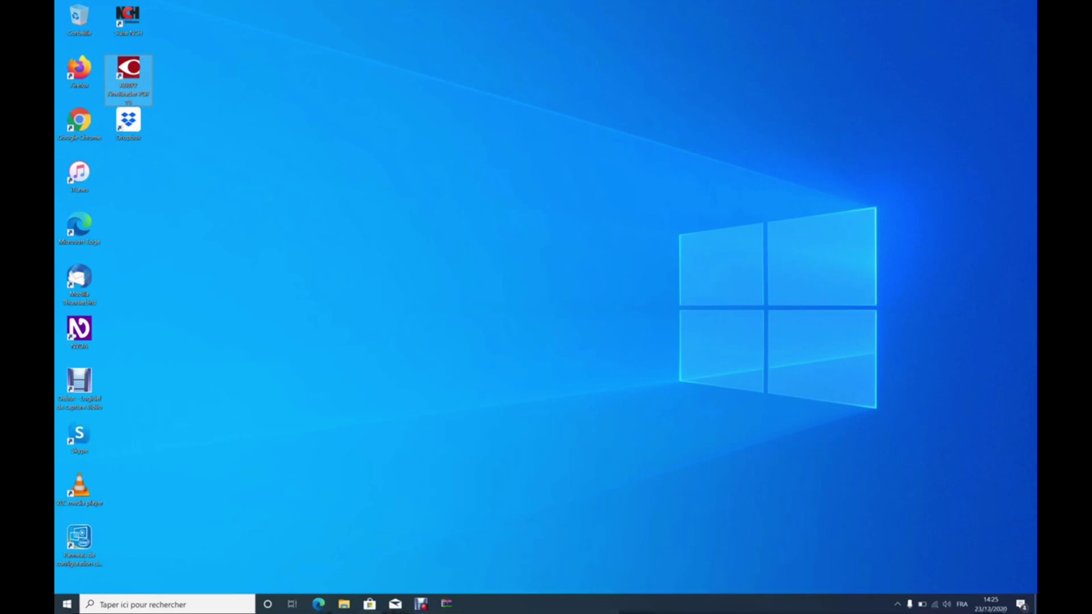
click(128, 122)
click(128, 74)
key(Return)
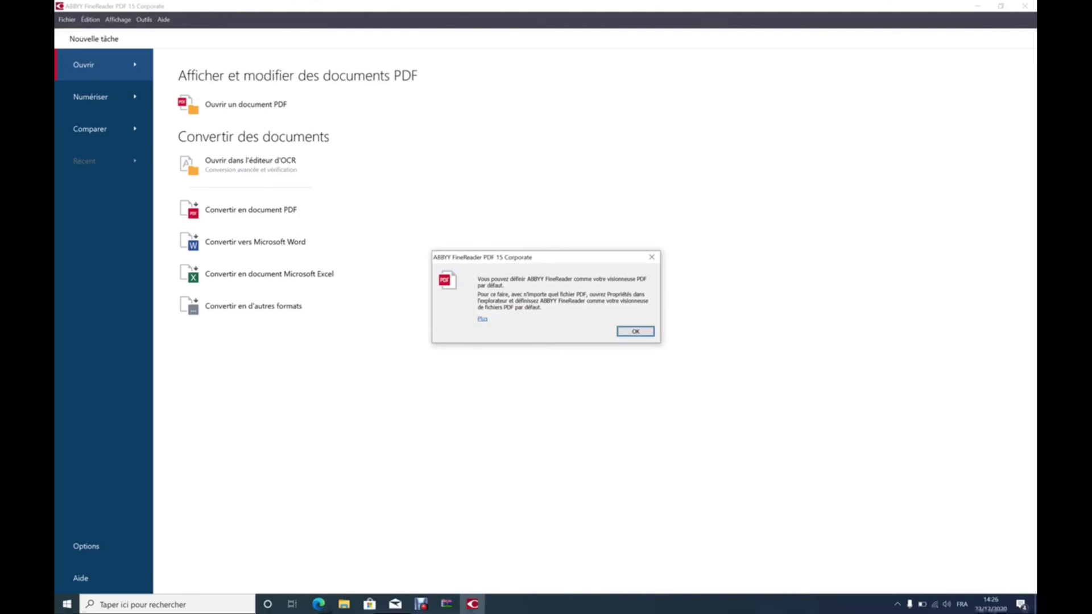
key(Return)
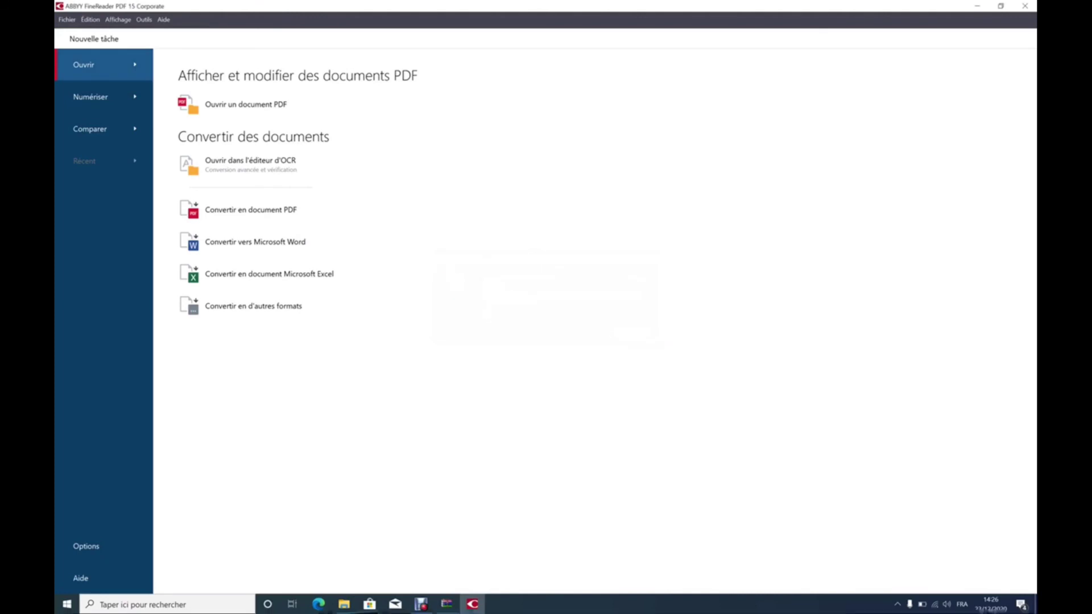